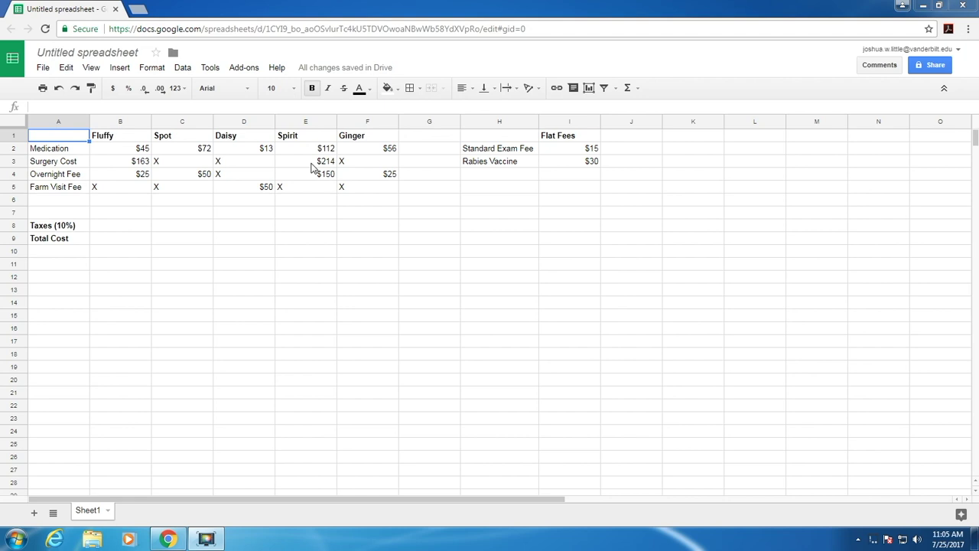
- Enter =SUM(B2:B5) in B9 to total Fluffy's costs at $233
double_click(108, 241)
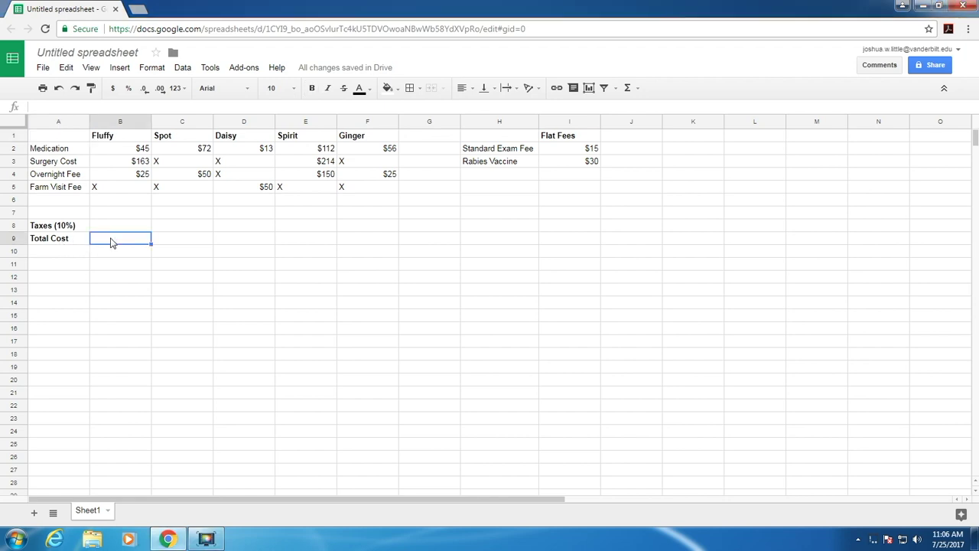
type("=SUM")
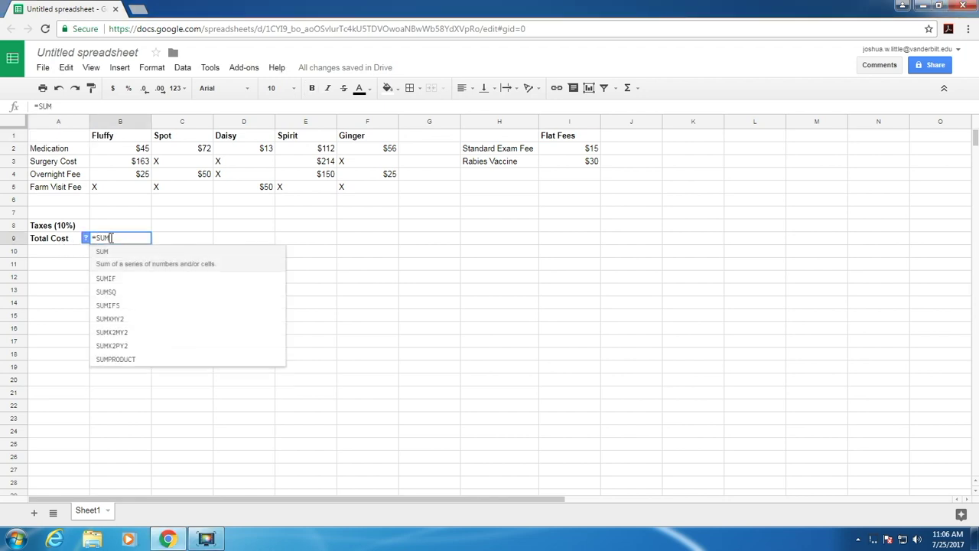
type("(")
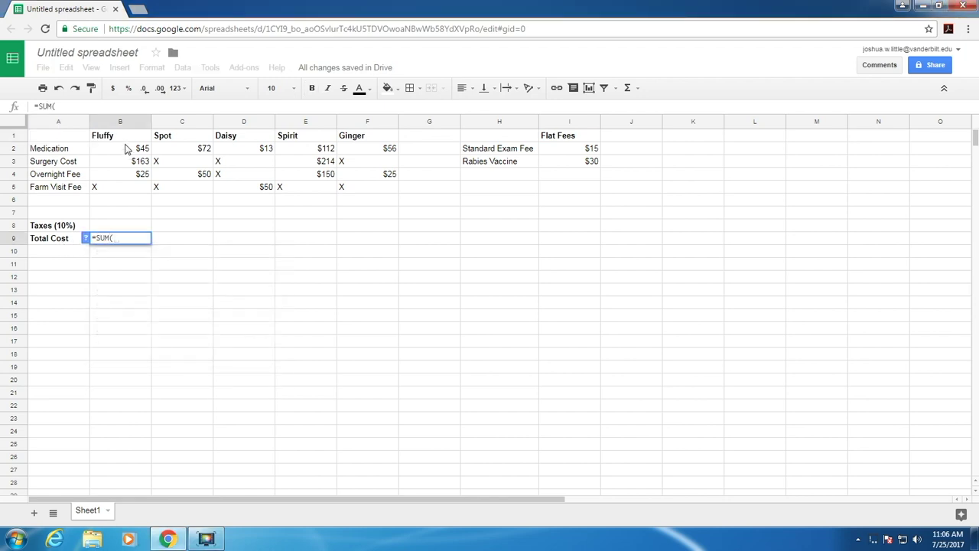
left_click(127, 152)
left_click_drag(127, 157, 130, 193)
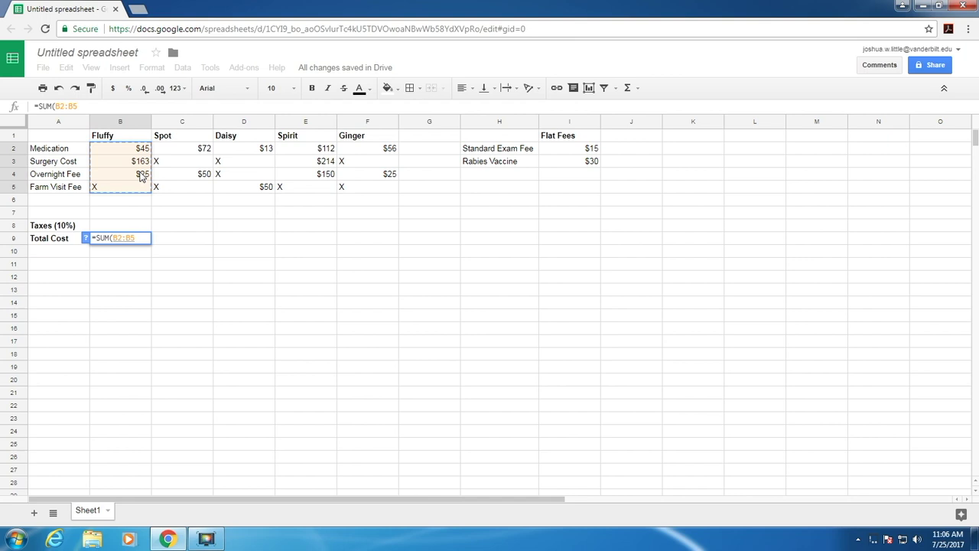
type(")")
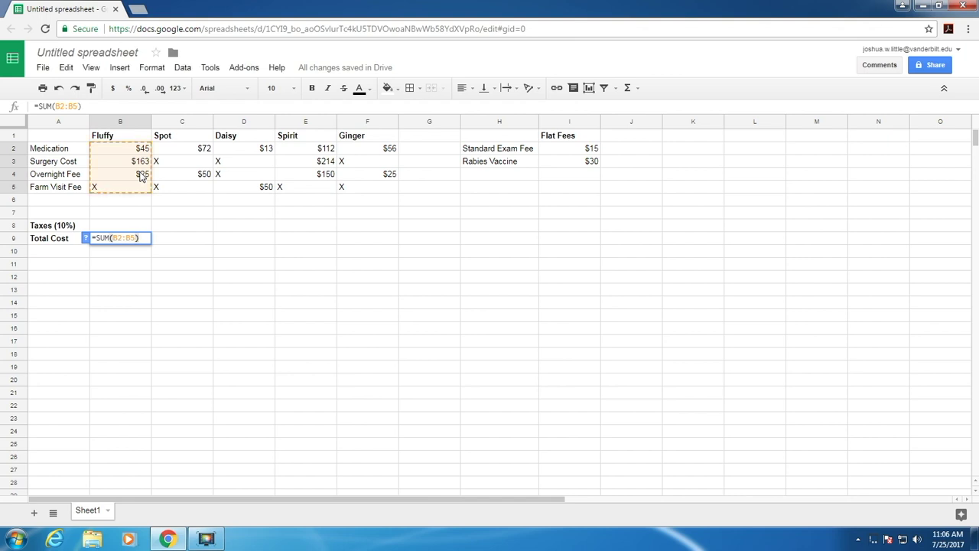
key("Return")
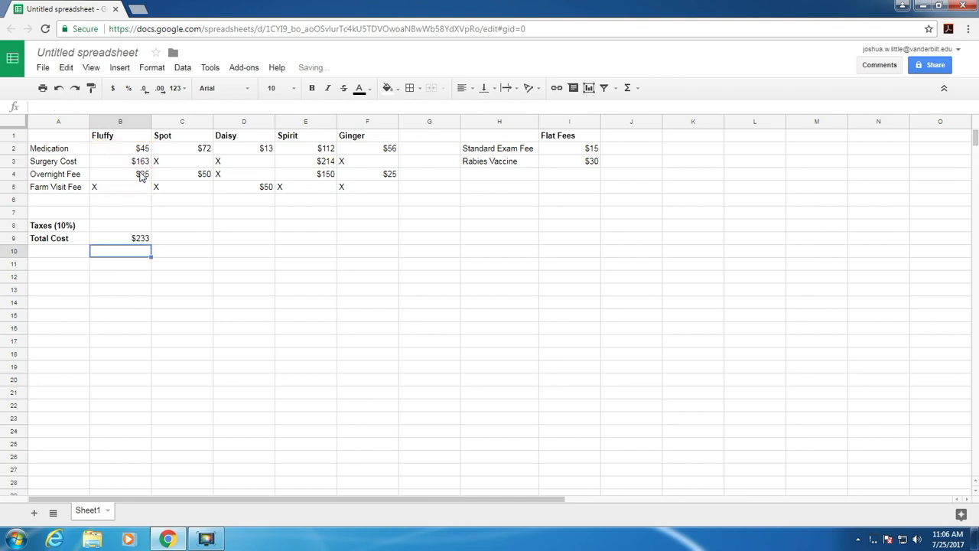
- Fill the total across to F9 ($122, $63, $476, $81) and check Daisy's summed range
left_click(131, 242)
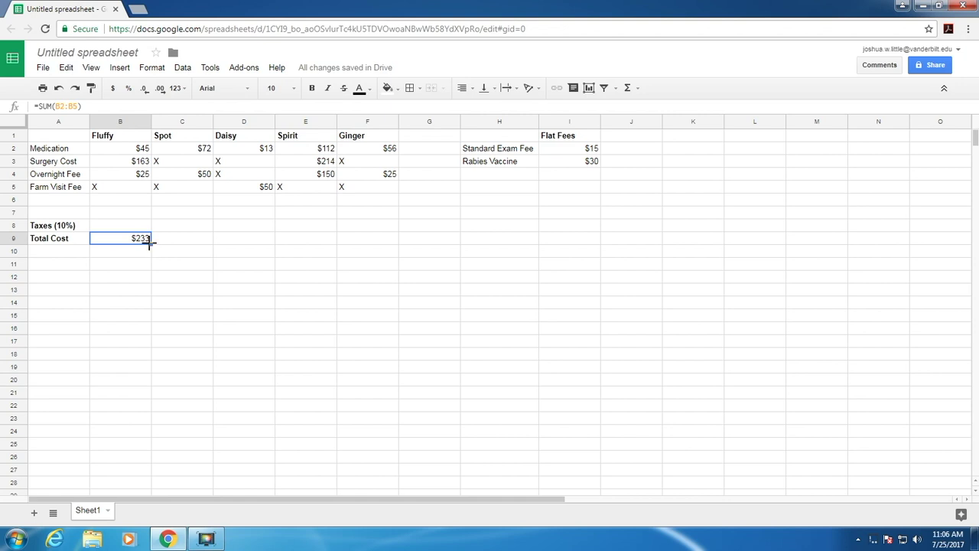
left_click_drag(151, 243, 384, 238)
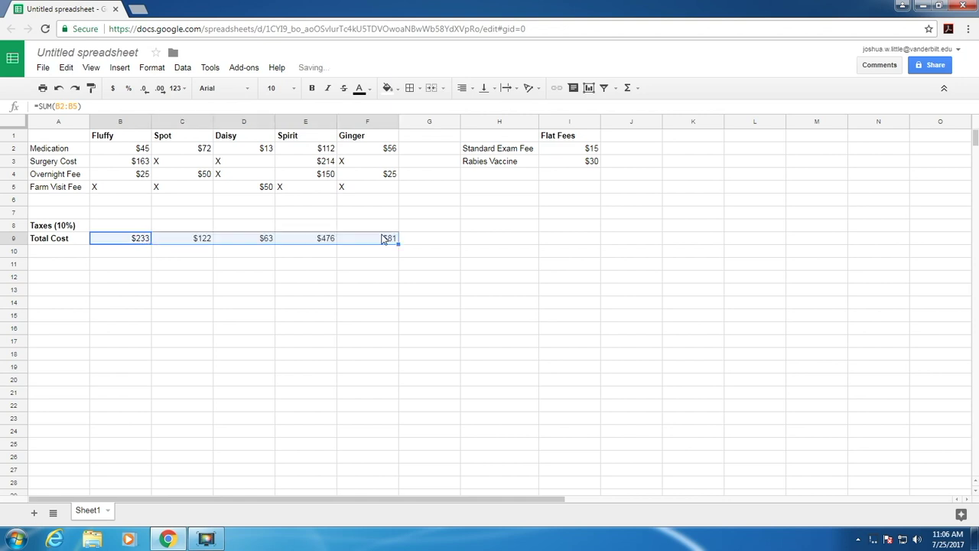
left_click(193, 243)
double_click(260, 240)
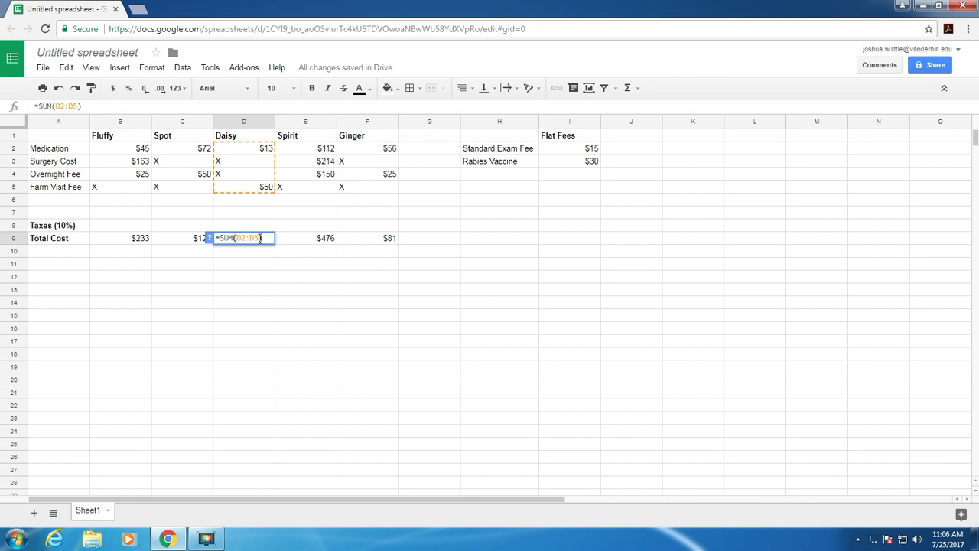
key("Return")
left_click(261, 242)
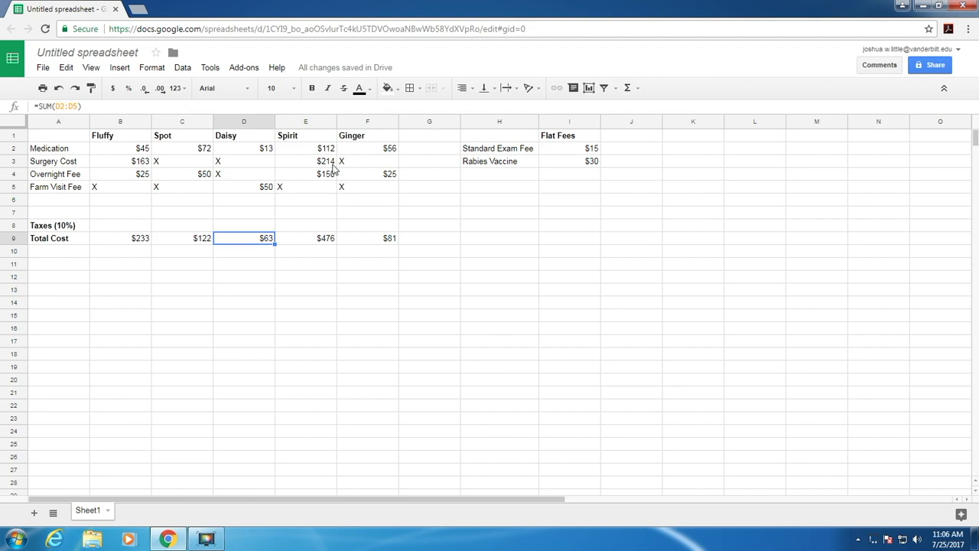
- Label A6 'Flat Fee' and enter =I2+I3 in B6, giving Fluffy $45
left_click(58, 200)
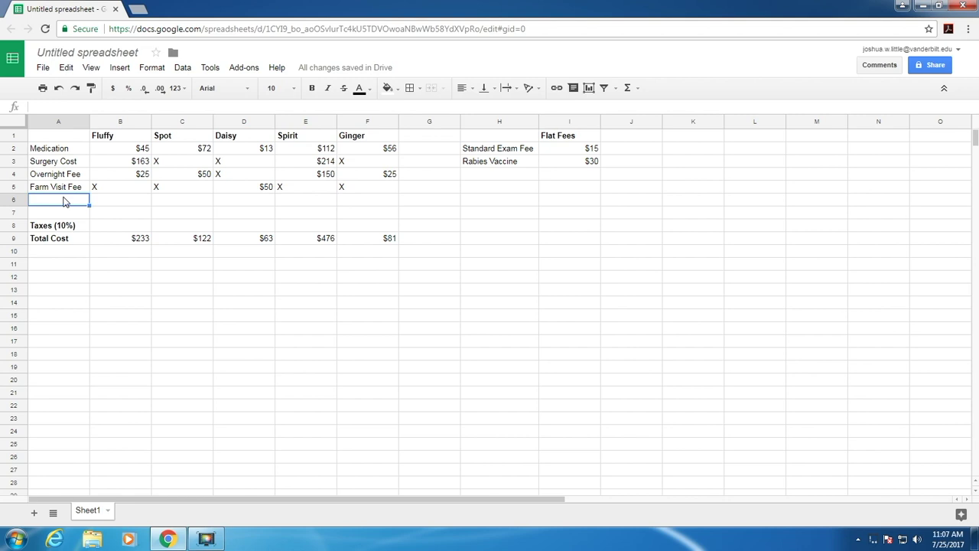
type("Flat Fee")
key("Tab")
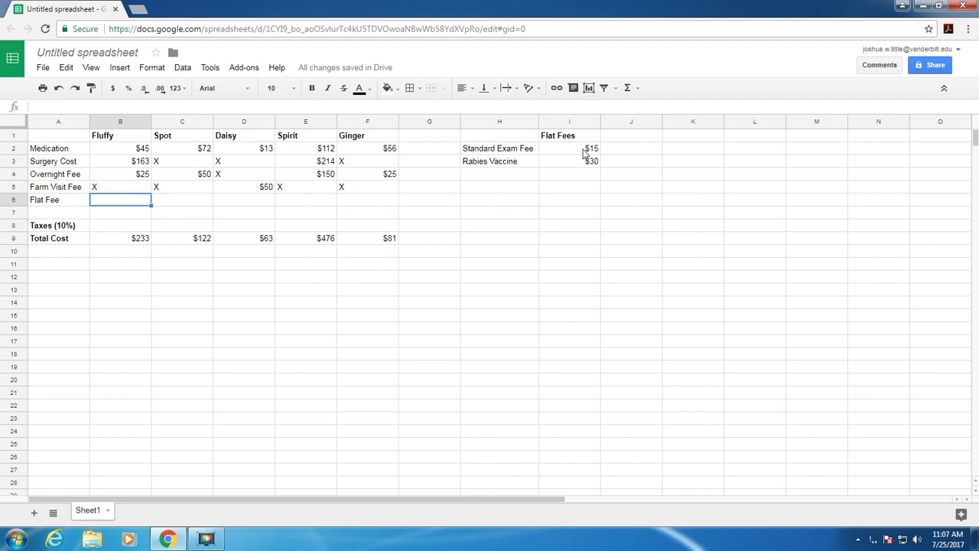
type("=")
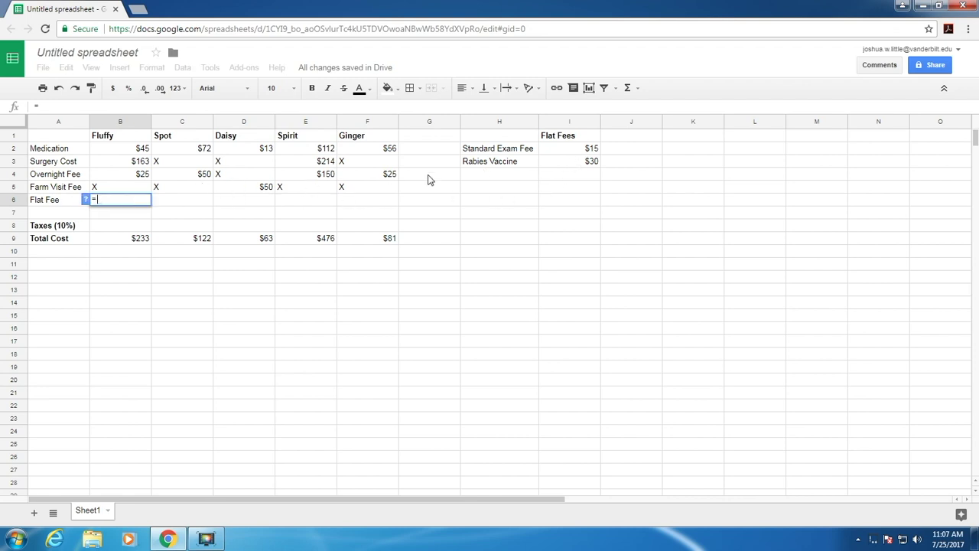
left_click(560, 151)
type("+")
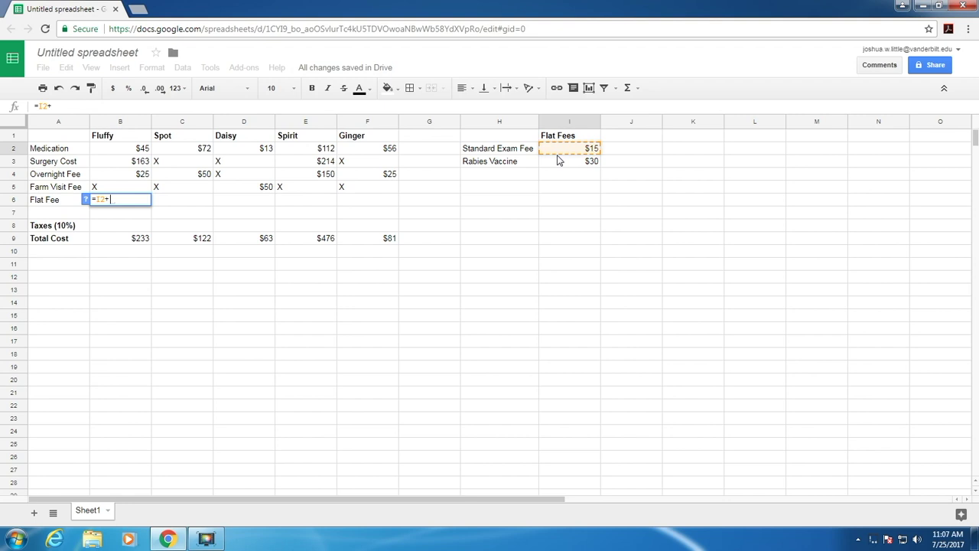
left_click(563, 162)
key("Return")
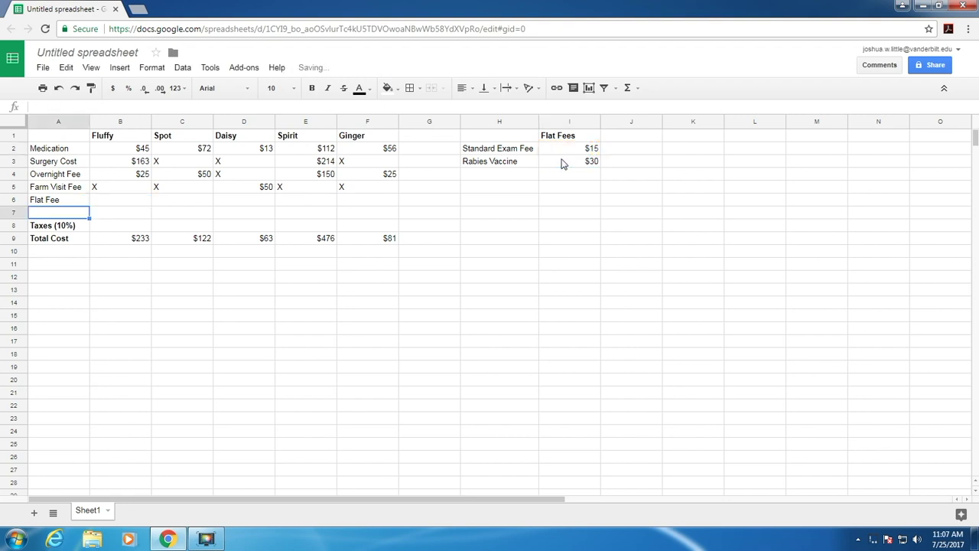
- Copy Fluffy's flat-fee formula to Spot's column, which shows 0
left_click(131, 200)
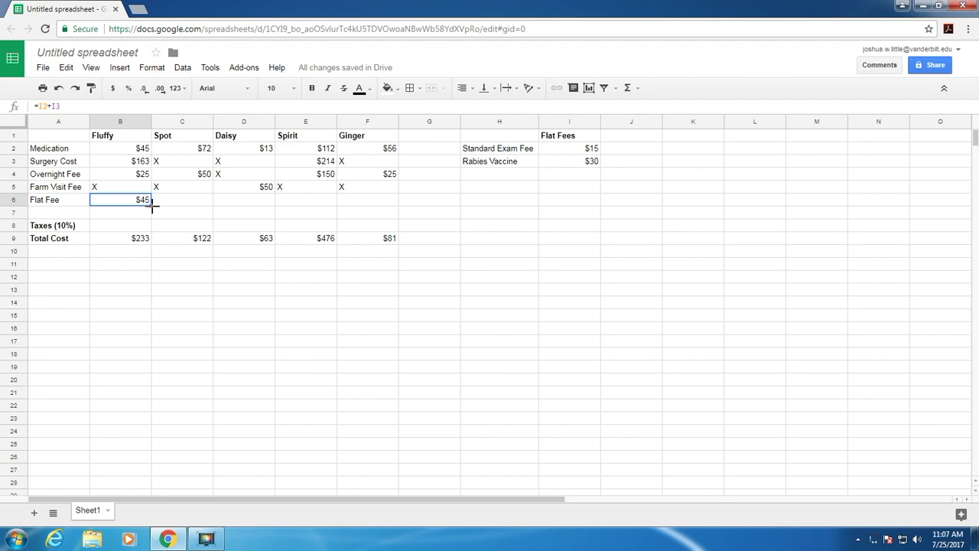
left_click_drag(152, 205, 206, 202)
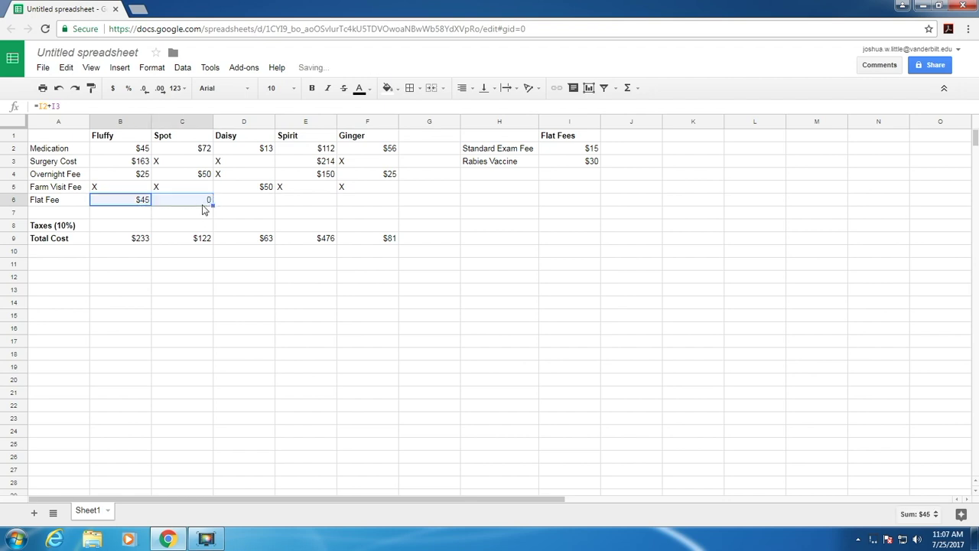
left_click(206, 202)
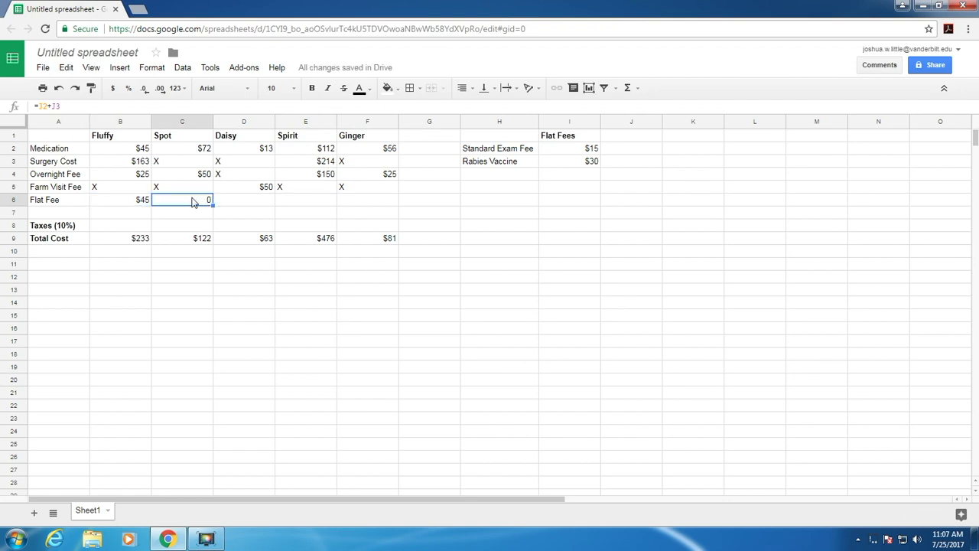
- Anchor I2 with $ in Fluffy's flat-fee formula, copy it to Spot, and recheck its references
double_click(193, 201)
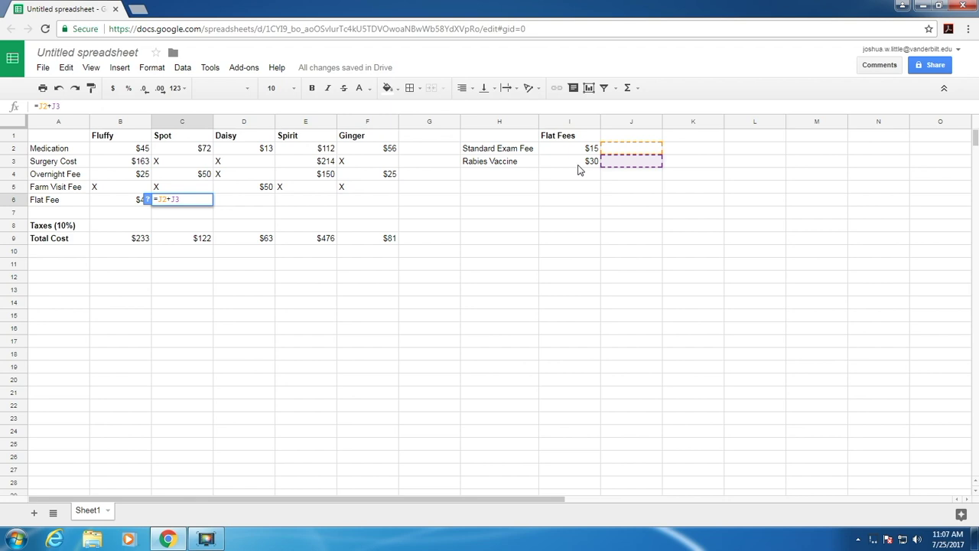
double_click(102, 200)
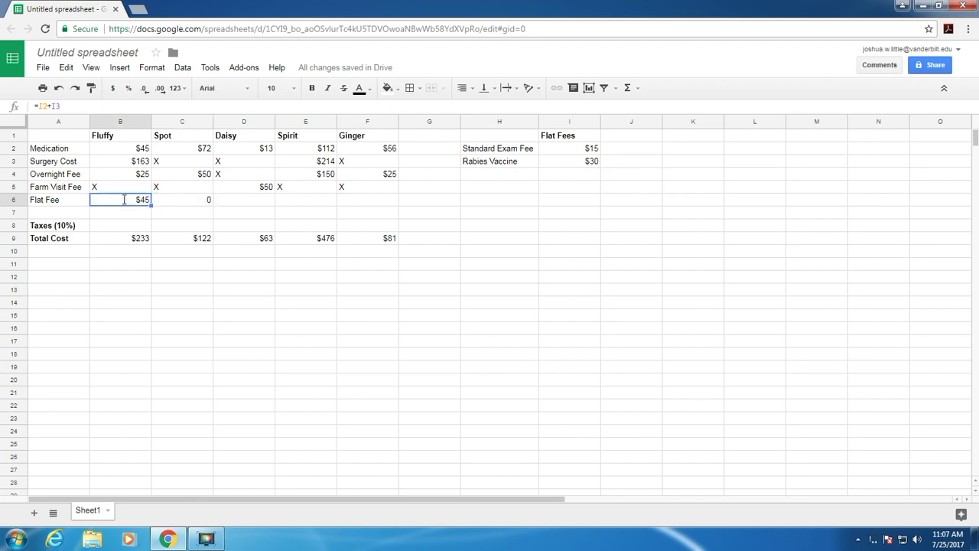
left_click(95, 200)
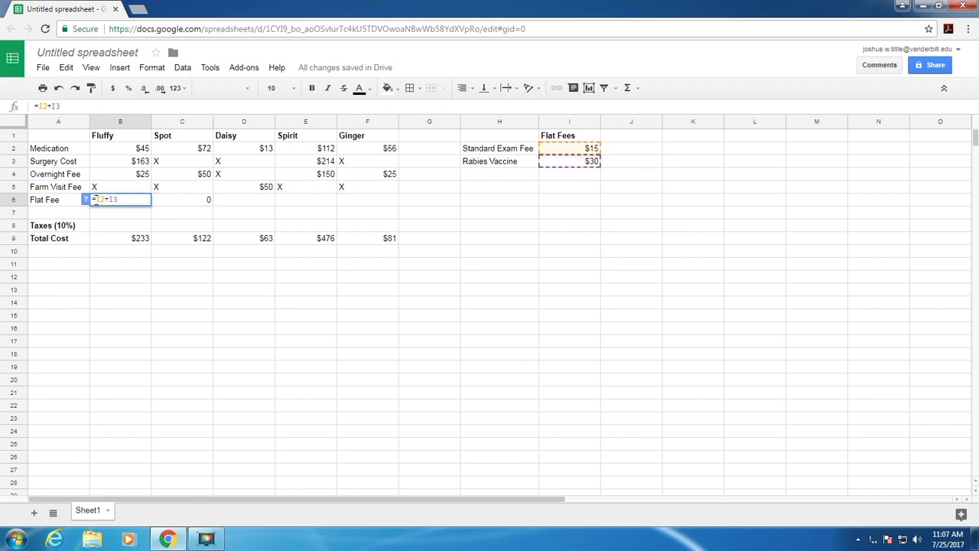
type("$")
key("Return")
left_click(134, 200)
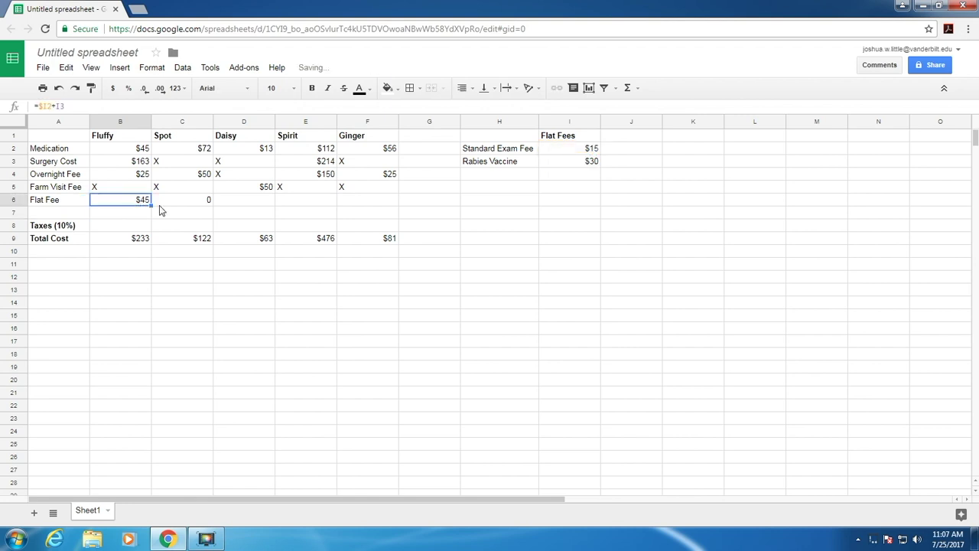
left_click_drag(152, 206, 207, 207)
left_click(205, 202)
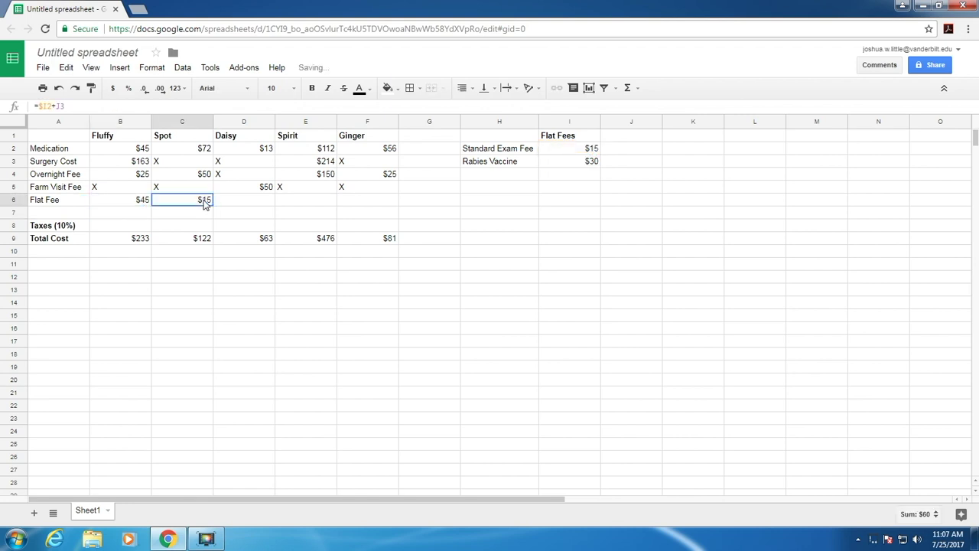
double_click(205, 202)
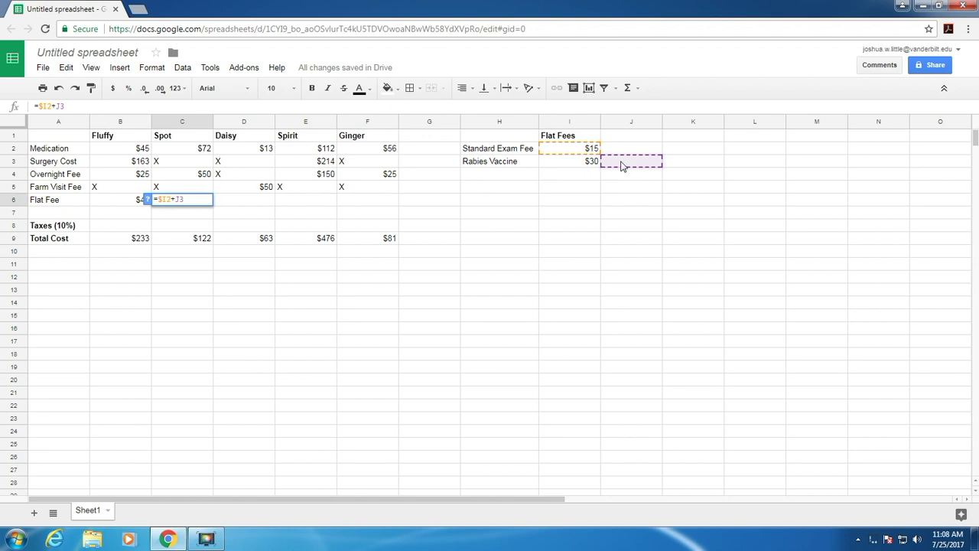
- Lock I3 too and fill the flat fee across to Ginger, giving $45 for every pet
left_click(130, 201)
double_click(130, 200)
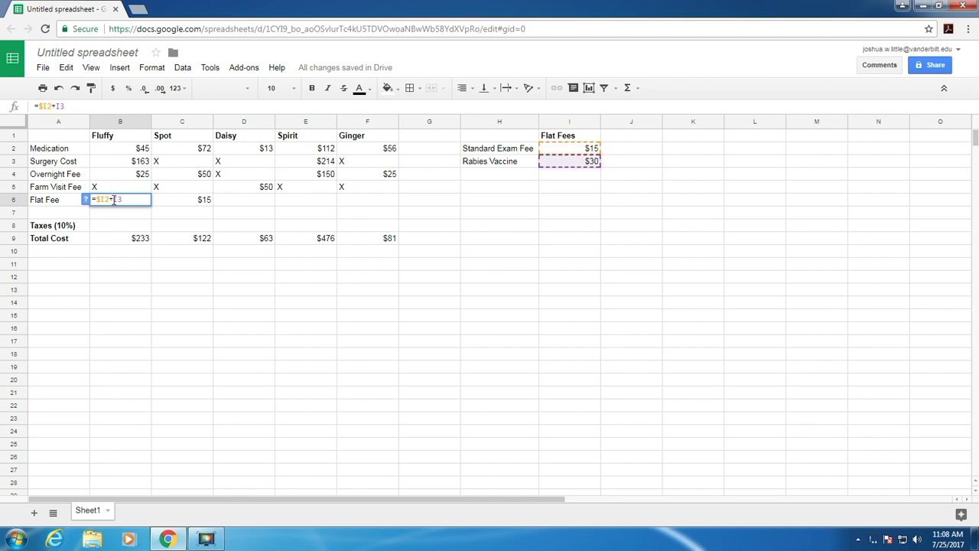
left_click(115, 200)
type("$")
key("Return")
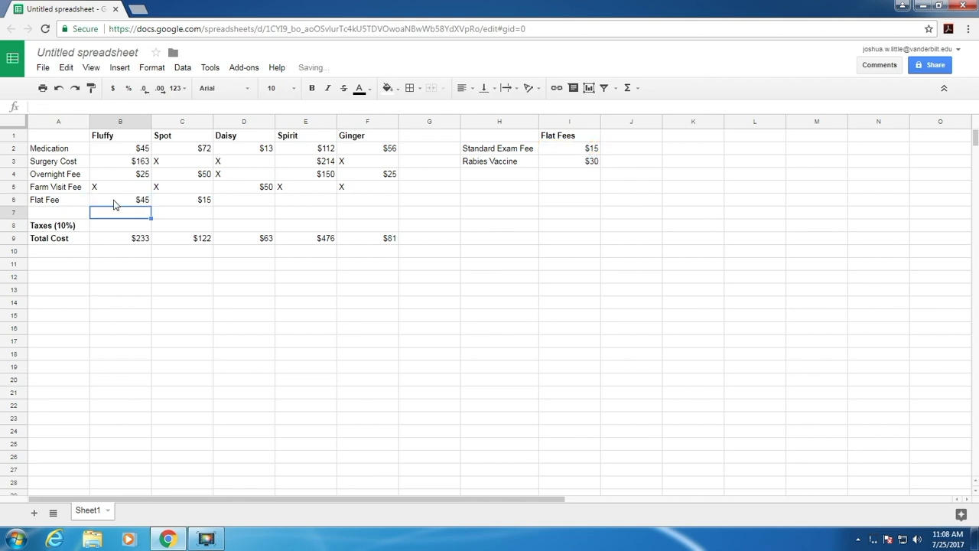
left_click(115, 199)
left_click_drag(151, 205, 375, 201)
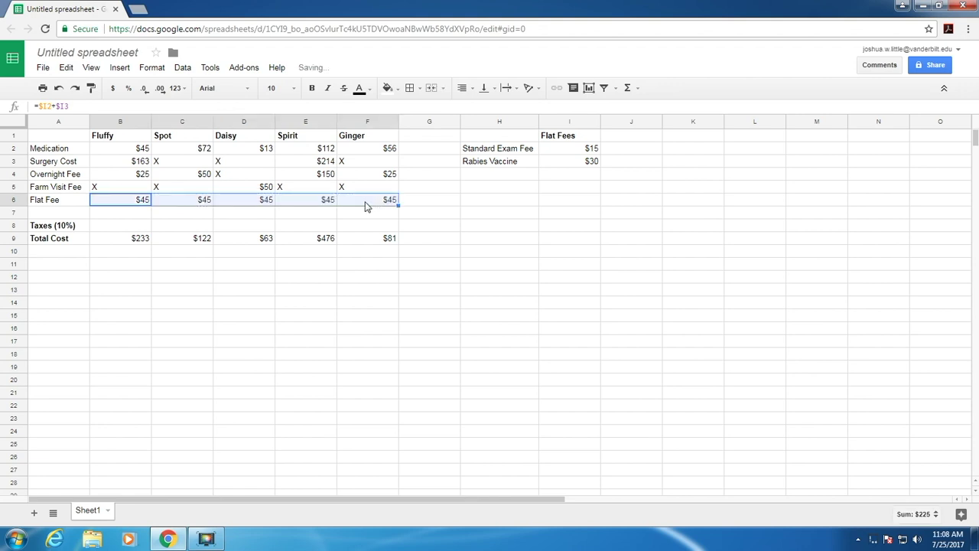
left_click(98, 228)
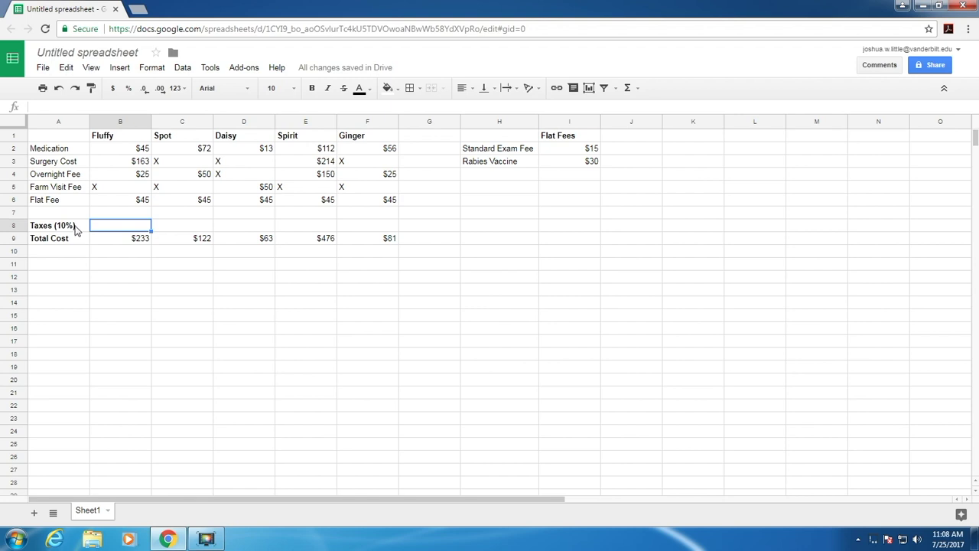
- Label A7 'Before Tax Total', sum B2:B6, and fill across: $278, $167, $108, $521, $126
left_click(66, 216)
type("Before Ta")
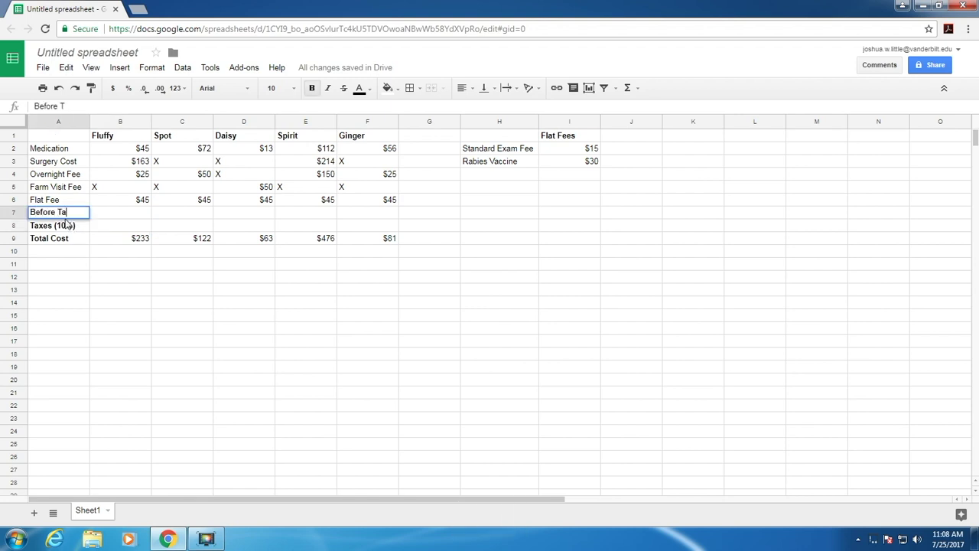
type("x Total")
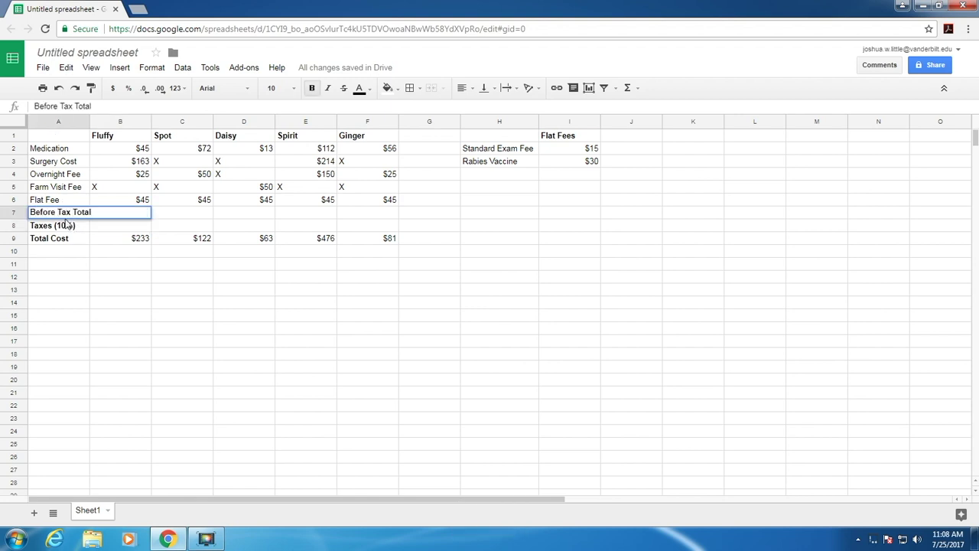
key("Tab")
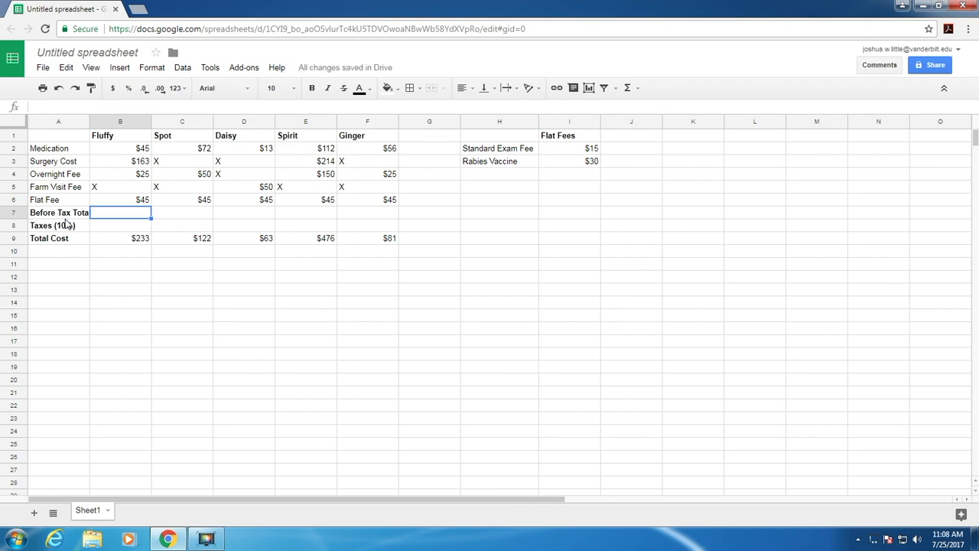
type("=sum(")
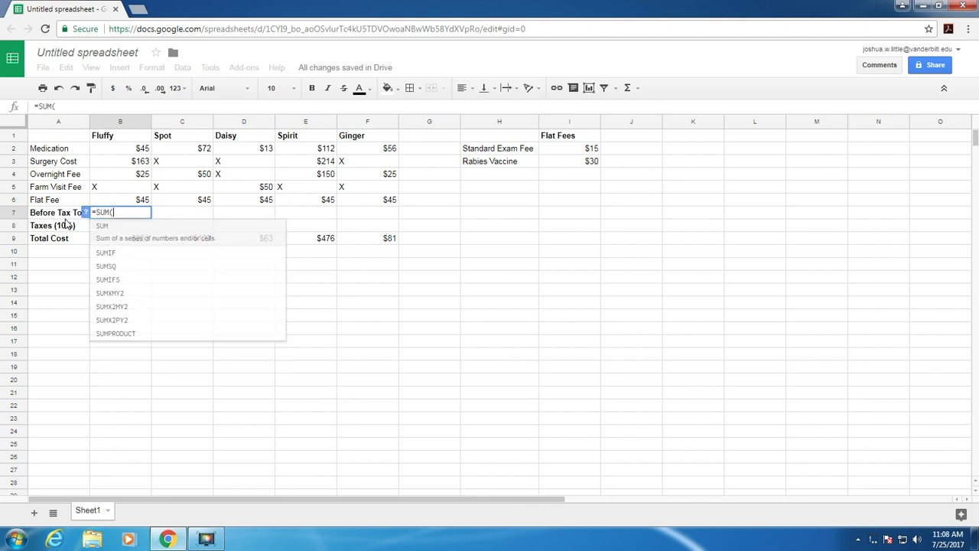
left_click_drag(124, 148, 135, 199)
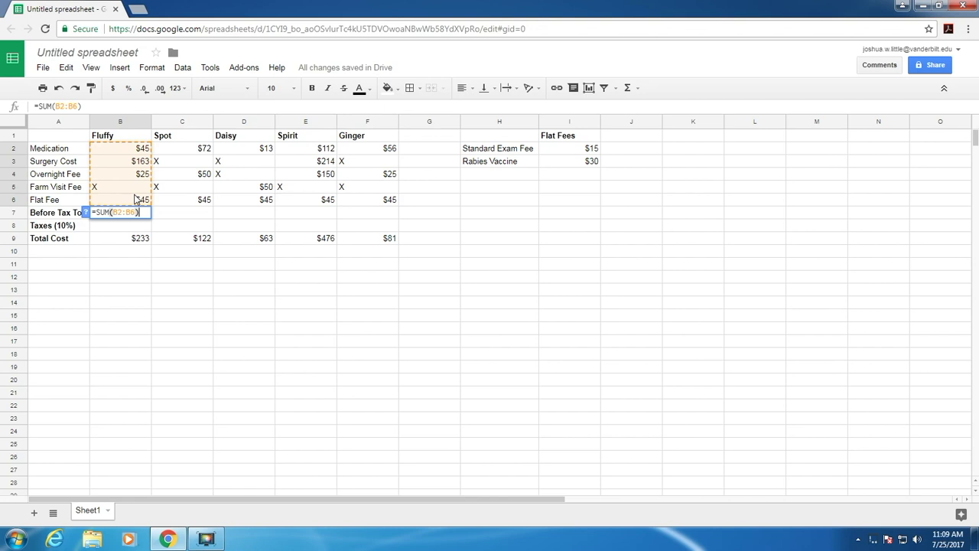
key("Return")
left_click(134, 214)
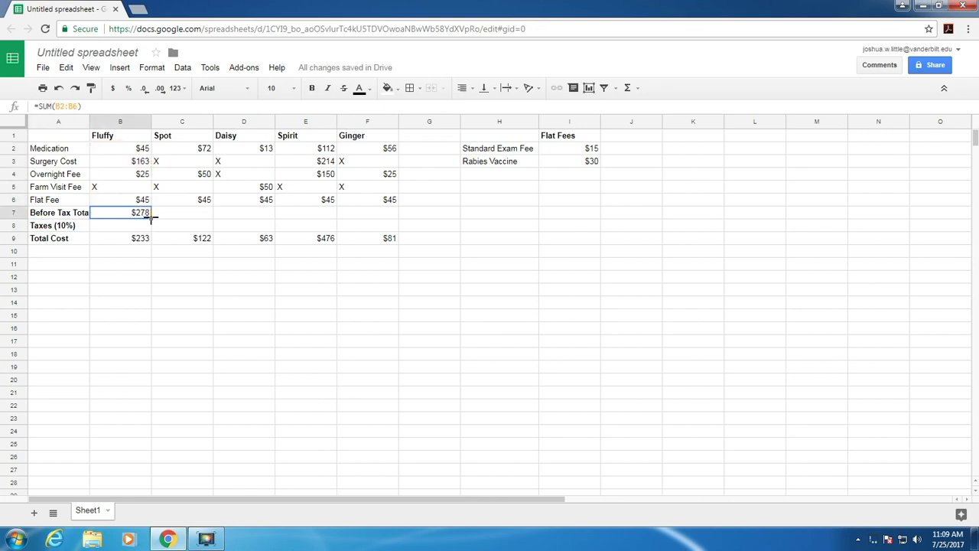
left_click_drag(151, 218, 361, 217)
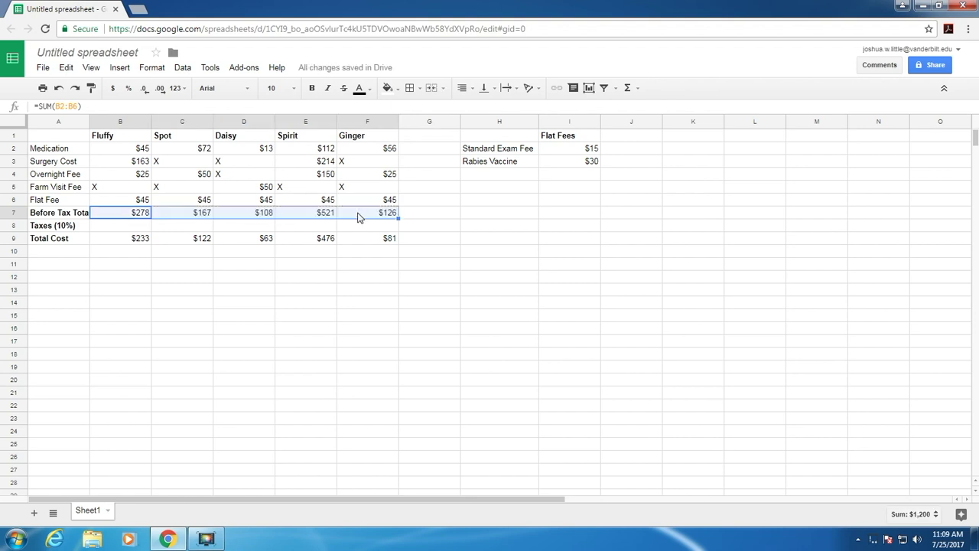
- Enter =.1*B7 in B8 and fill it to F8: $28, $17, $11, $52, $13
left_click(119, 229)
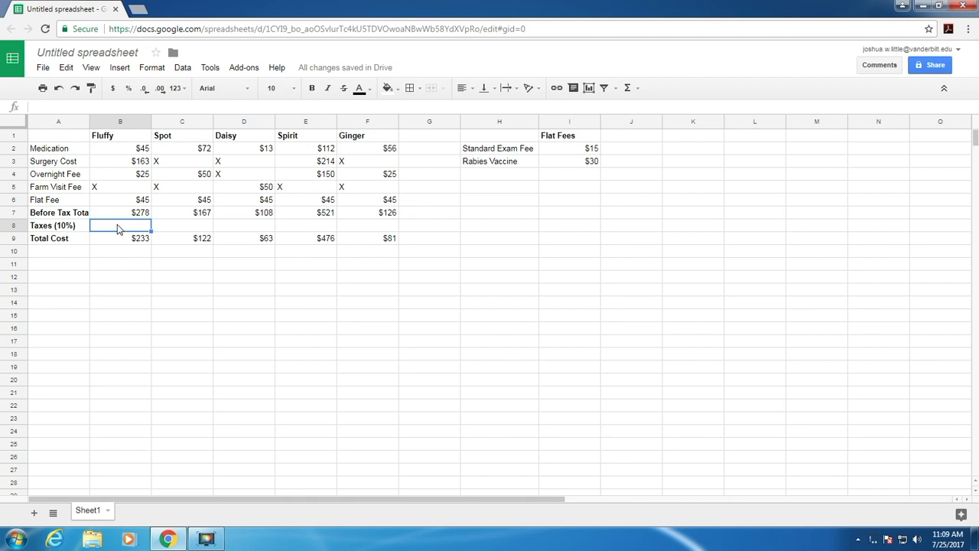
type("=")
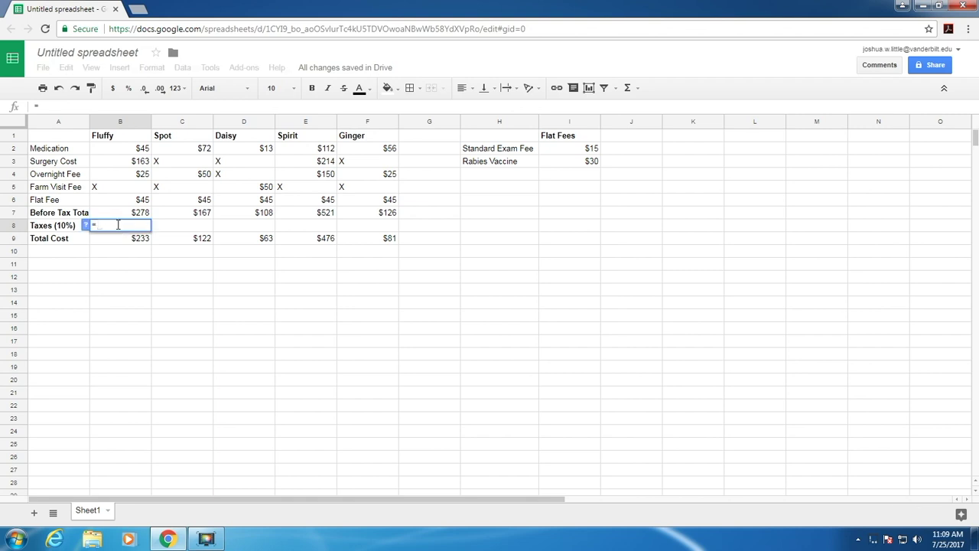
type(".1")
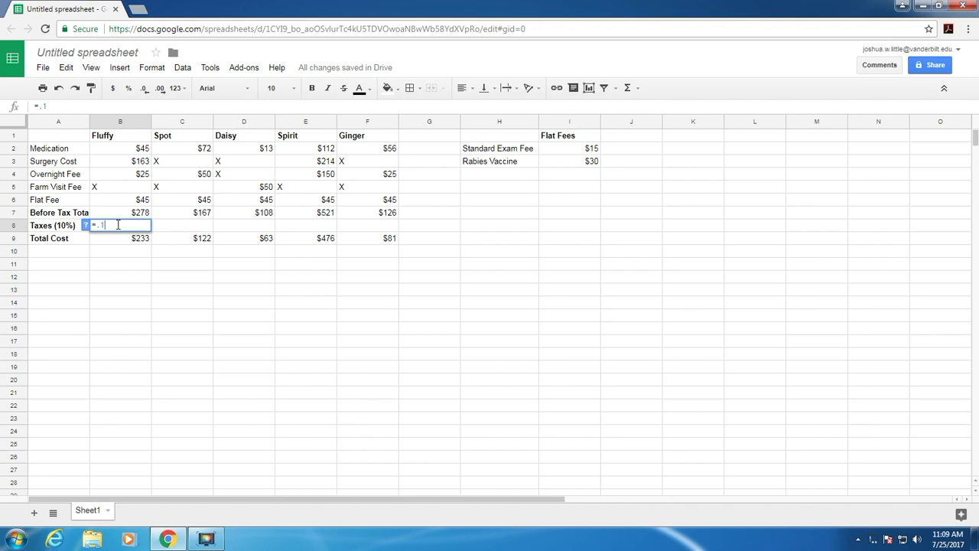
type("*")
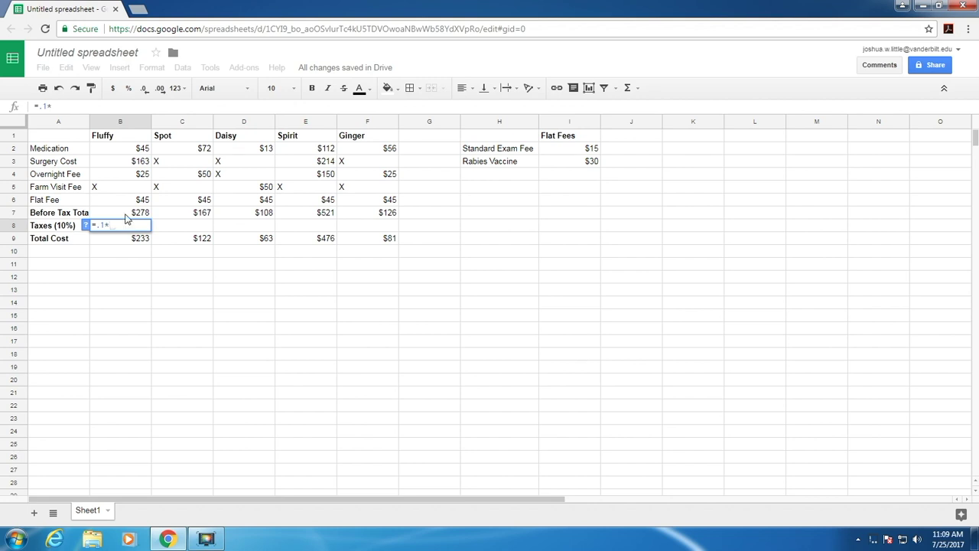
left_click(129, 214)
key("Return")
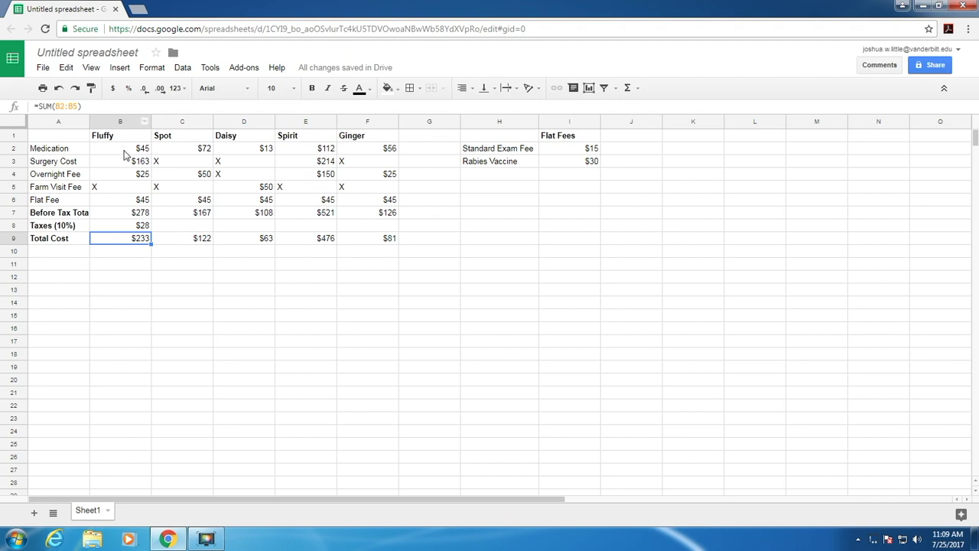
left_click(132, 225)
left_click_drag(151, 231, 377, 227)
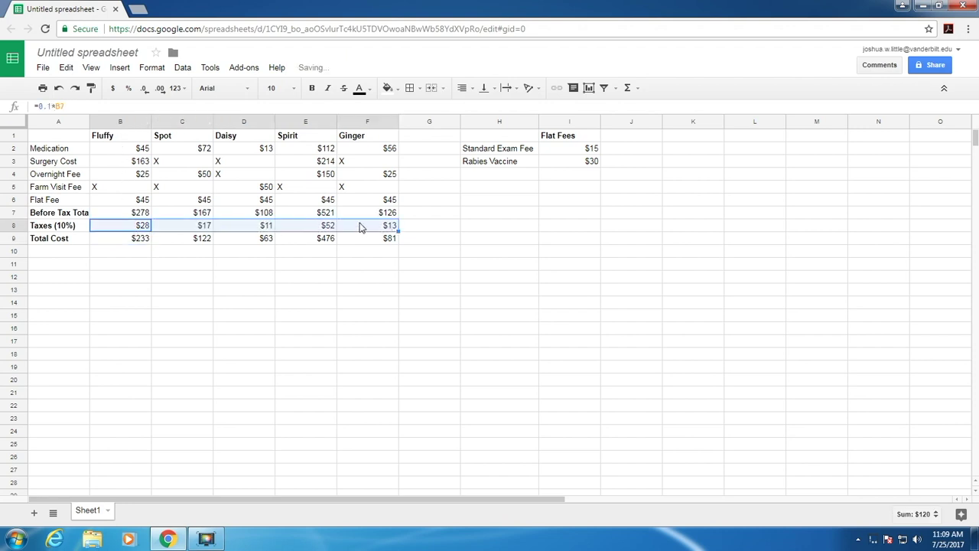
- Rewrite Fluffy's total cost as =B7+B8 and fill across: $306, $184, $119, $573, $139
left_click(137, 242)
double_click(136, 241)
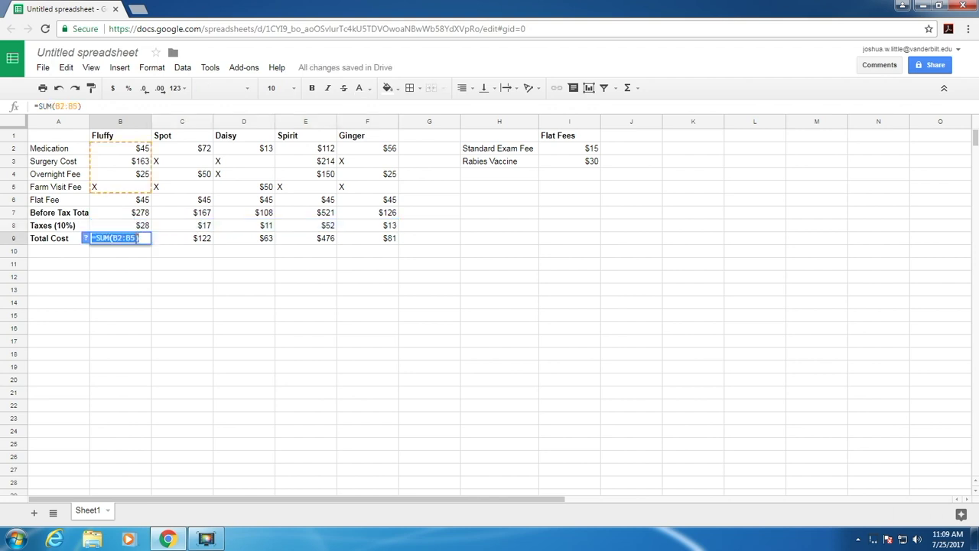
type("=")
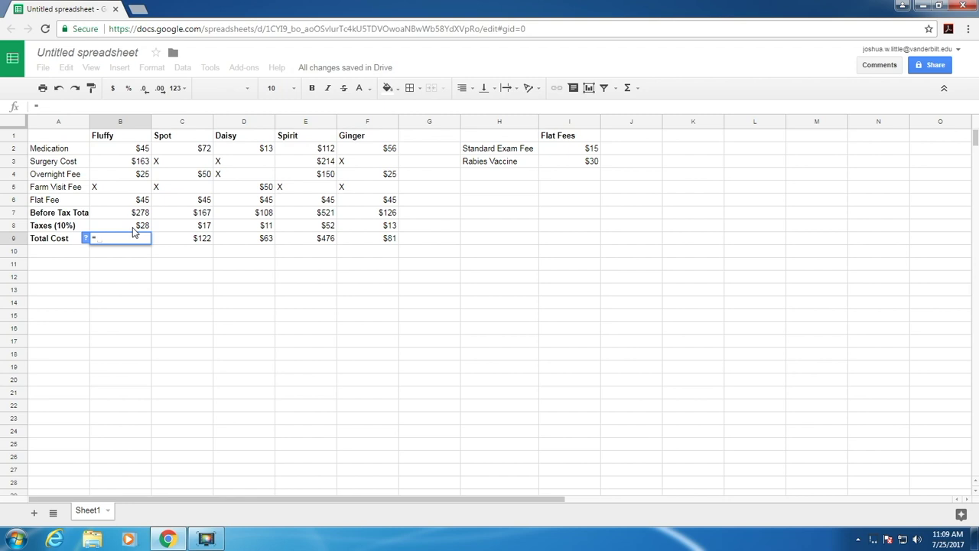
left_click(134, 214)
type("+")
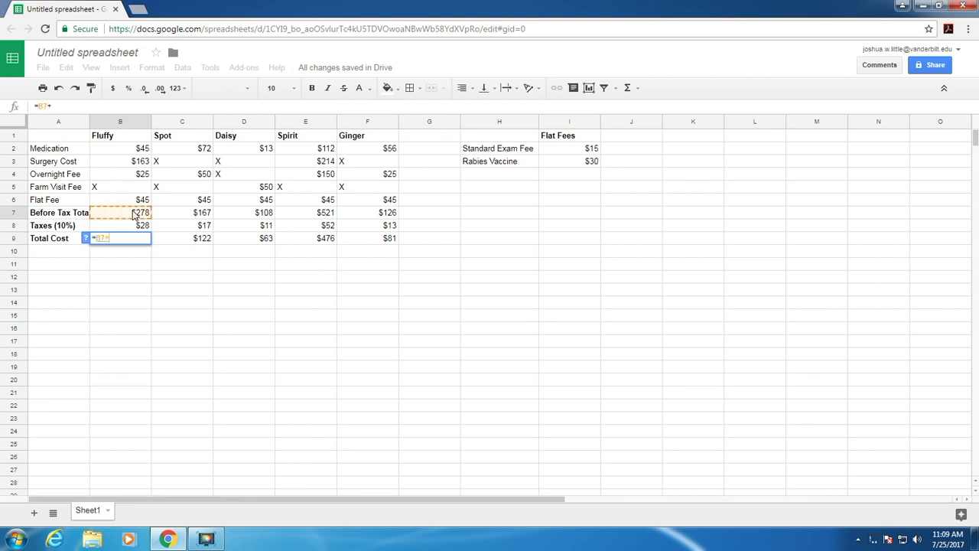
left_click(131, 225)
key("Return")
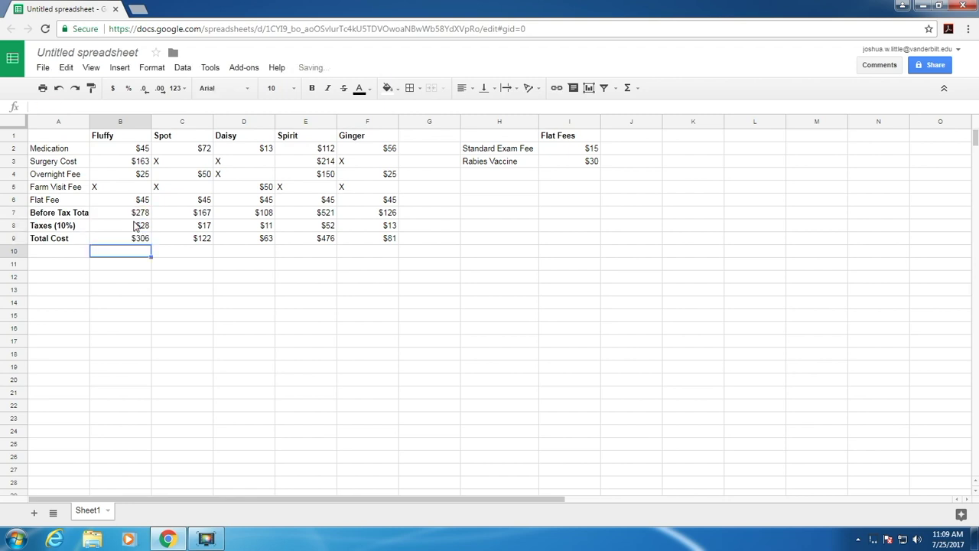
left_click(142, 239)
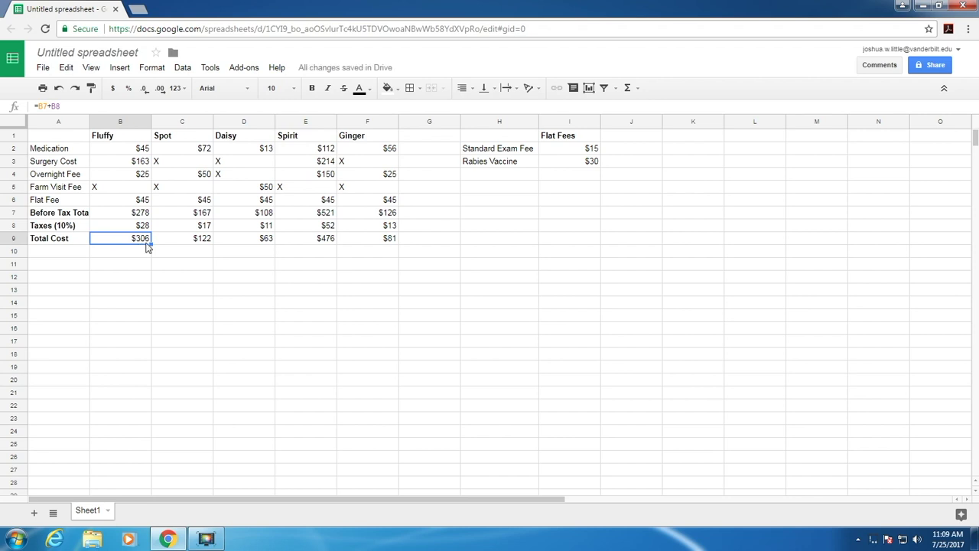
left_click_drag(150, 244, 372, 243)
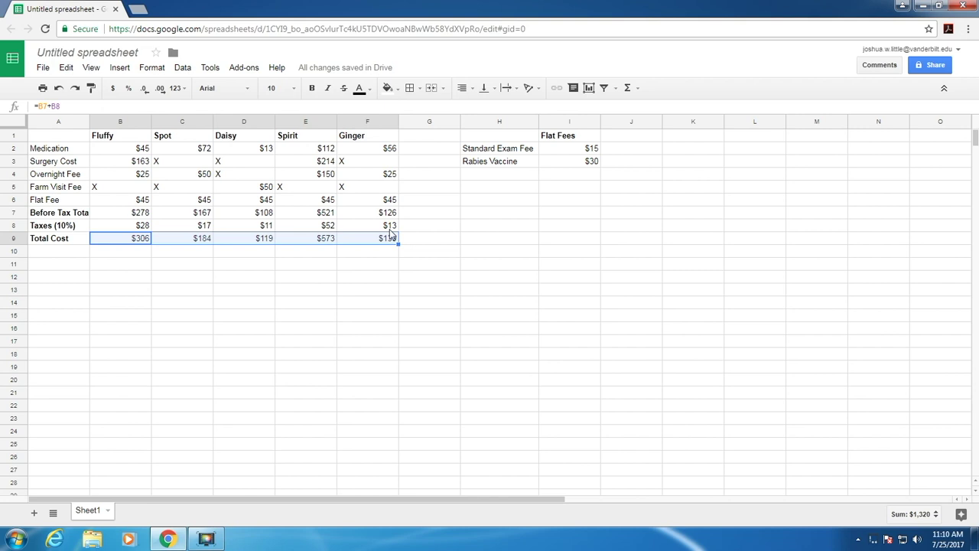
- Add a 'Tax Rate' label in H4 with the value .12 in I4
left_click(499, 178)
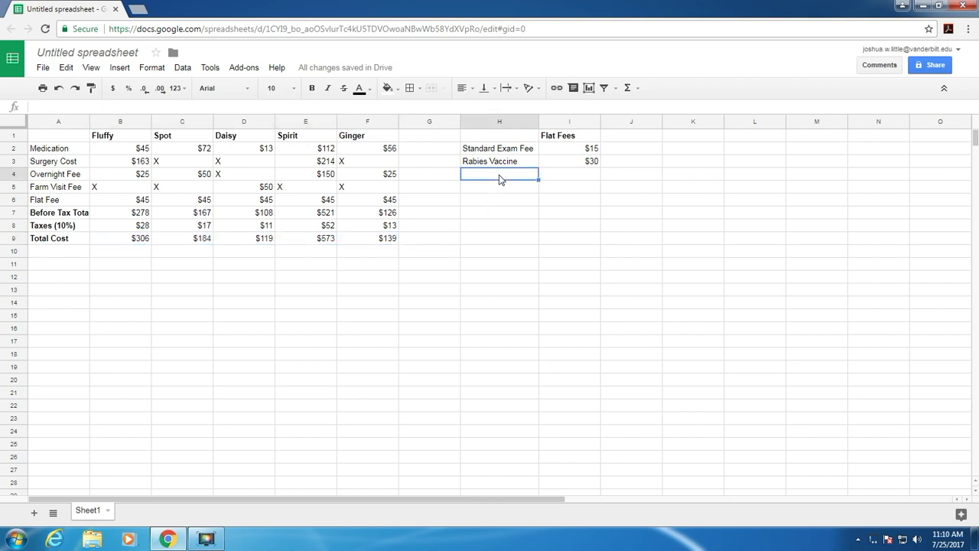
type("Tax Rate")
key("Tab")
type(".12")
- Shorten the 'Taxes (10%)' row label to 'Taxes'
left_click(132, 228)
left_click(79, 225)
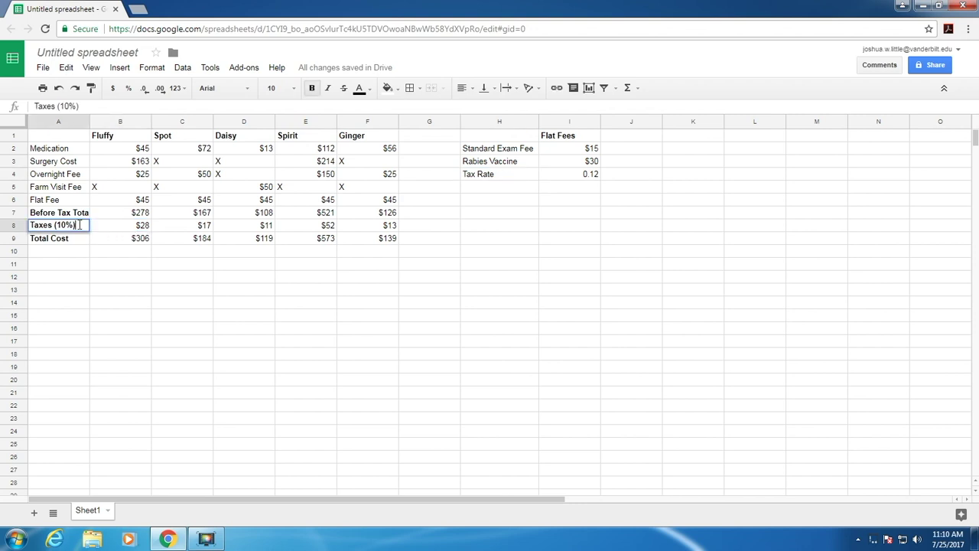
key("BackSpace")
key("BackSpace")
key("BackSpace")
key("BackSpace")
key("BackSpace")
key("BackSpace")
key("Tab")
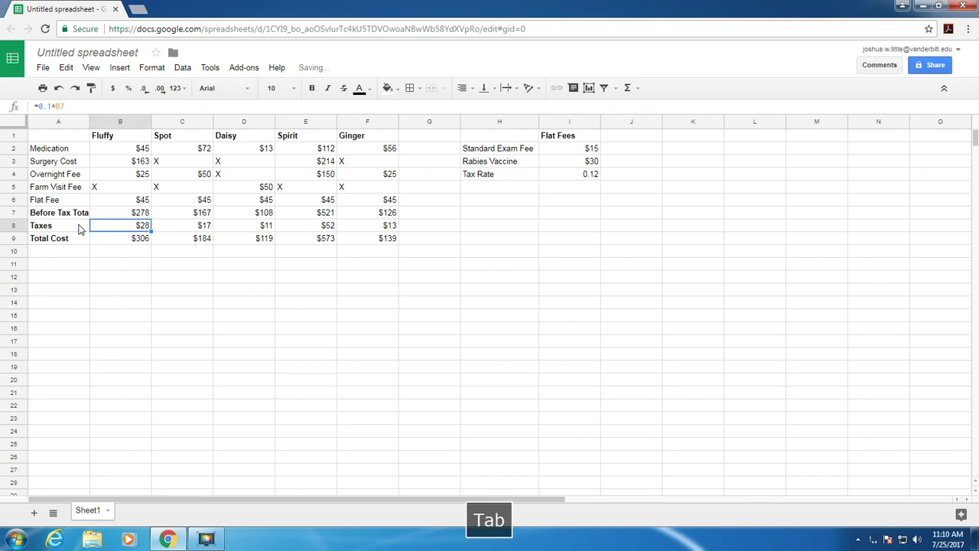
- Clear Fluffy's hard-coded 0.1 tax formula in B8 back to just '='
double_click(121, 226)
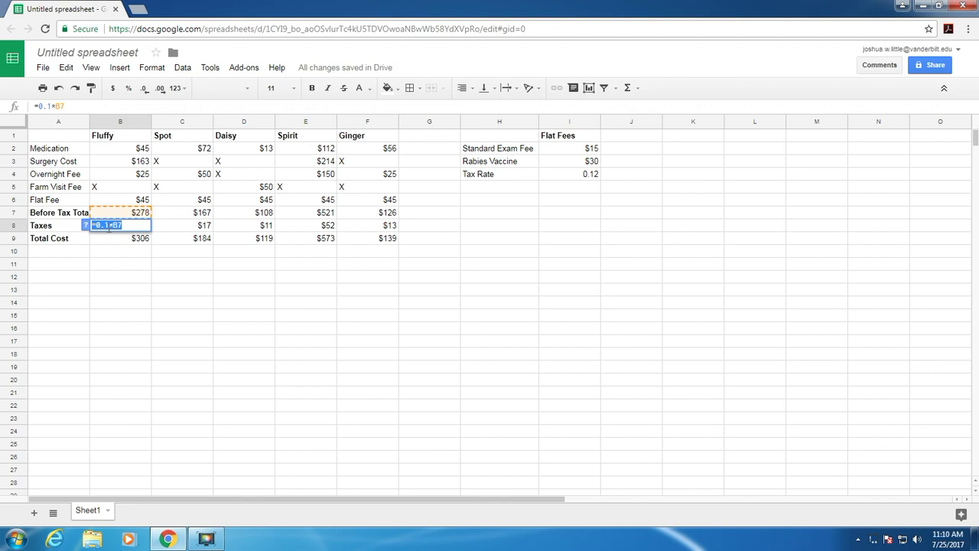
left_click(108, 224)
left_click_drag(108, 225, 95, 225)
left_click(585, 177)
left_click(145, 228)
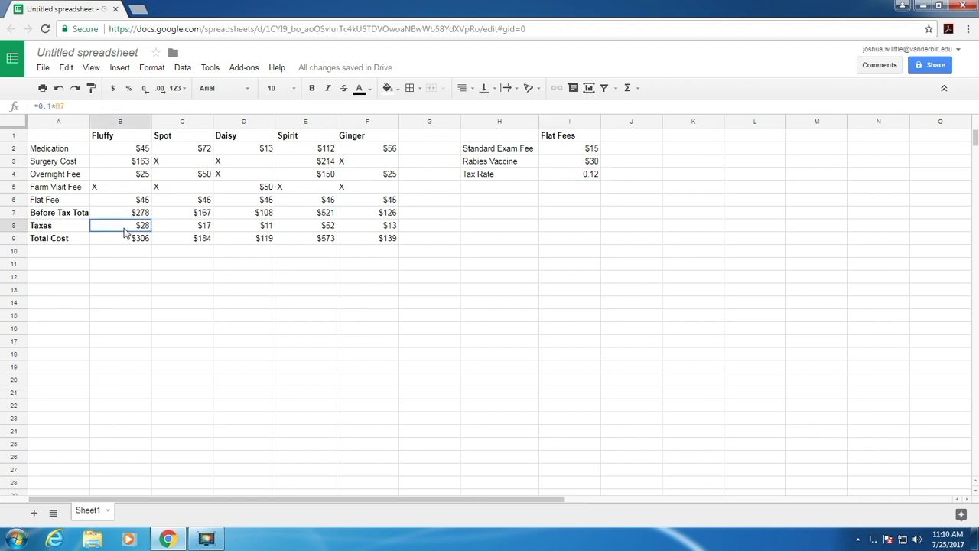
double_click(116, 225)
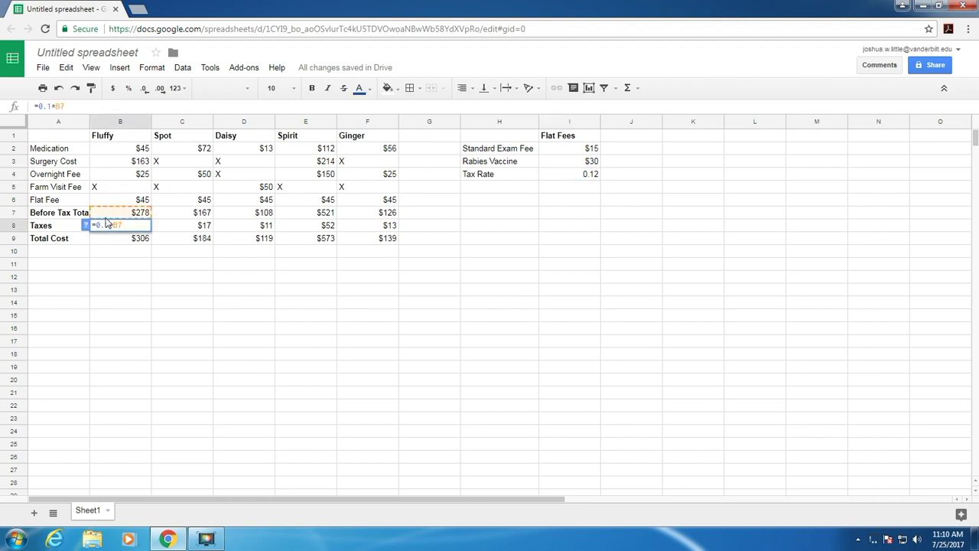
key("BackSpace")
key("BackSpace")
key("BackSpace")
key("BackSpace")
key("BackSpace")
key("BackSpace")
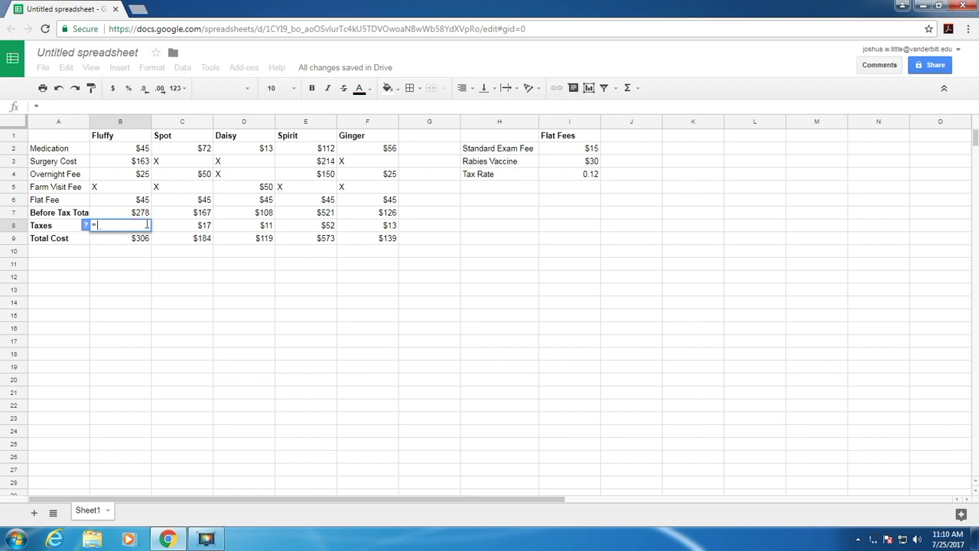
- Set Fluffy's tax to =I4*B7, giving $33 and a $311 total
left_click(576, 177)
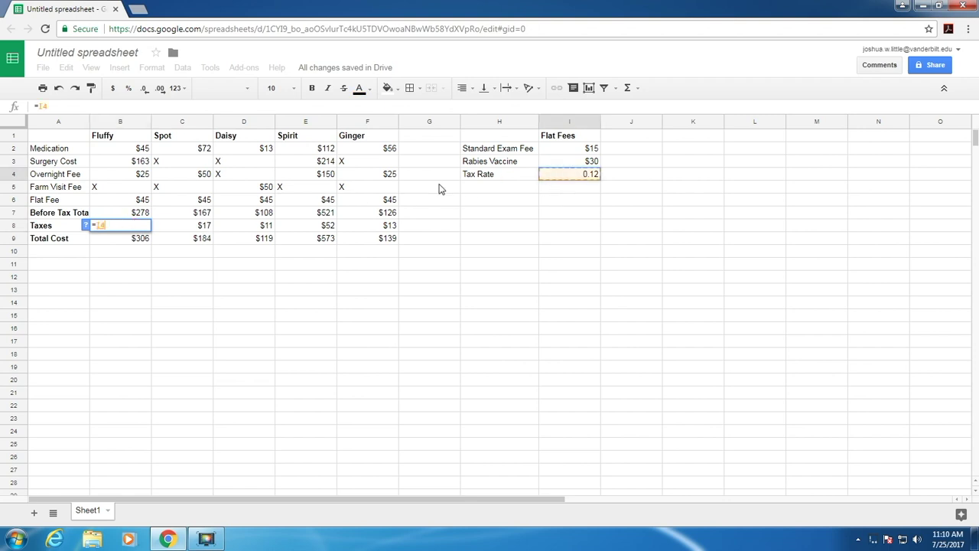
type("*")
left_click(142, 214)
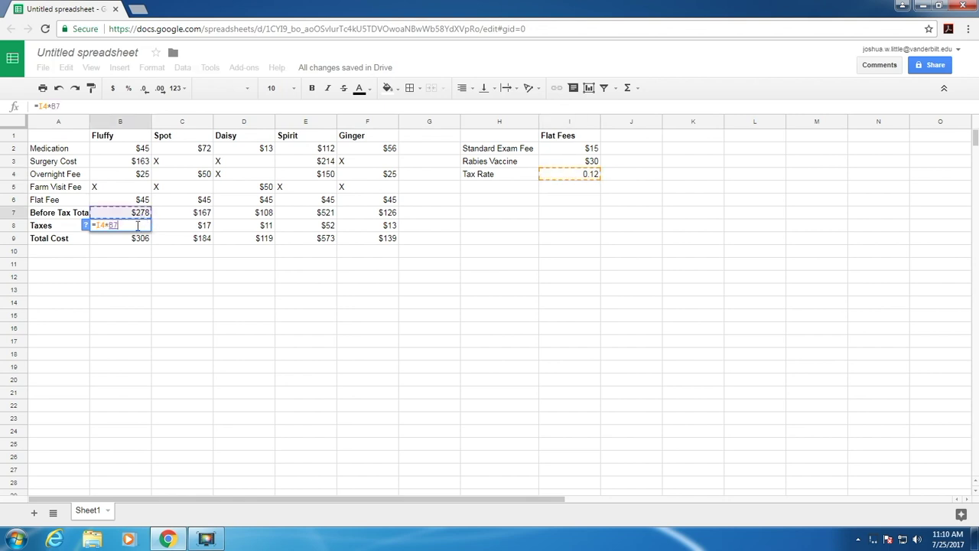
key("Return")
- Copy the tax formula to Spot and inspect it: it references J4 and shows $0
left_click(140, 227)
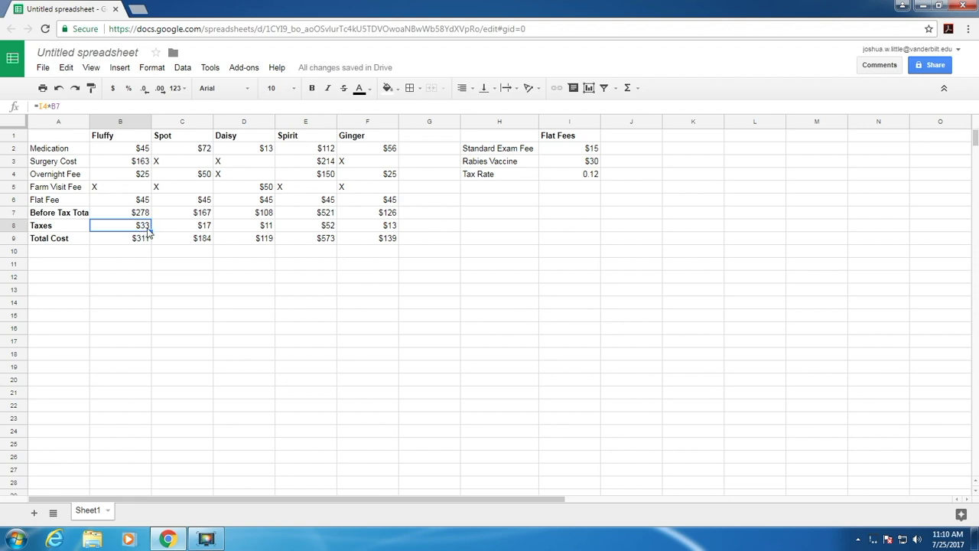
left_click_drag(151, 231, 205, 228)
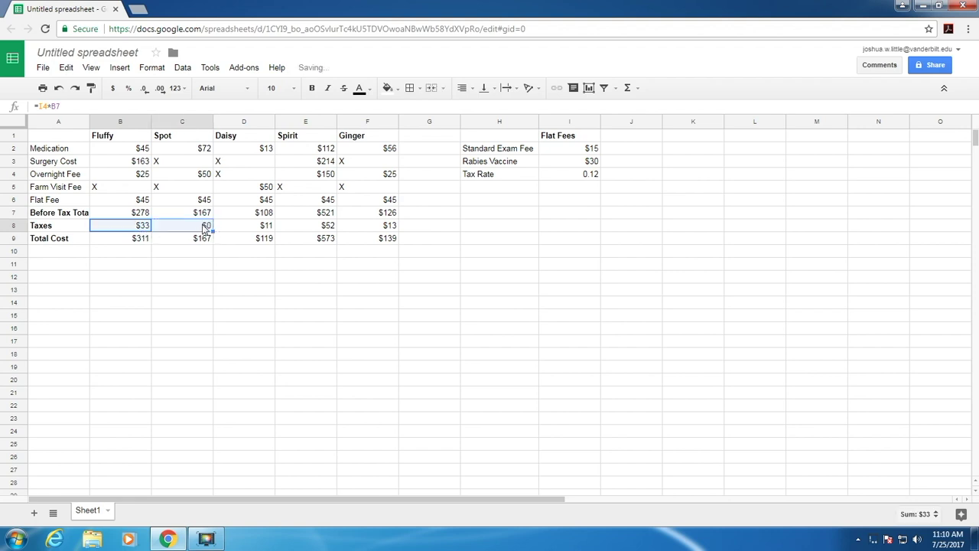
left_click(207, 226)
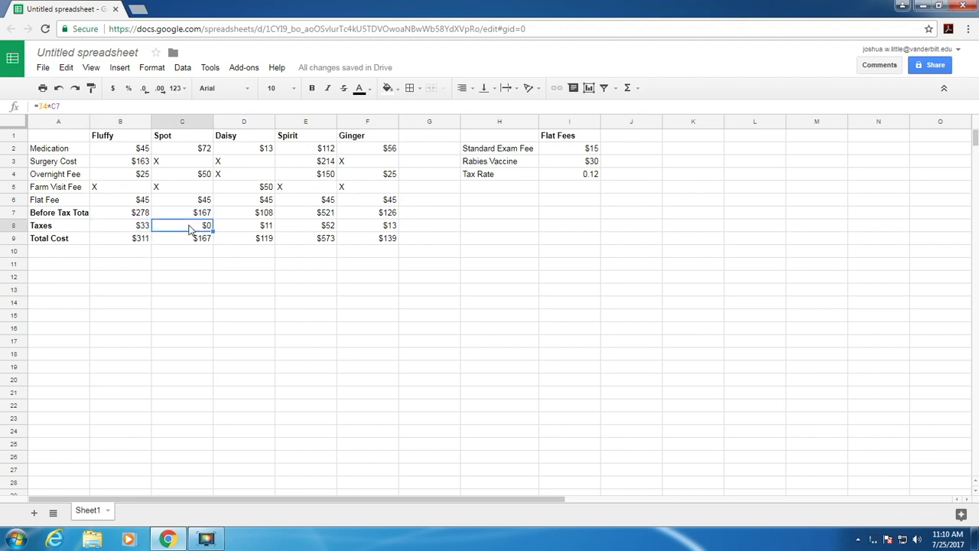
double_click(190, 228)
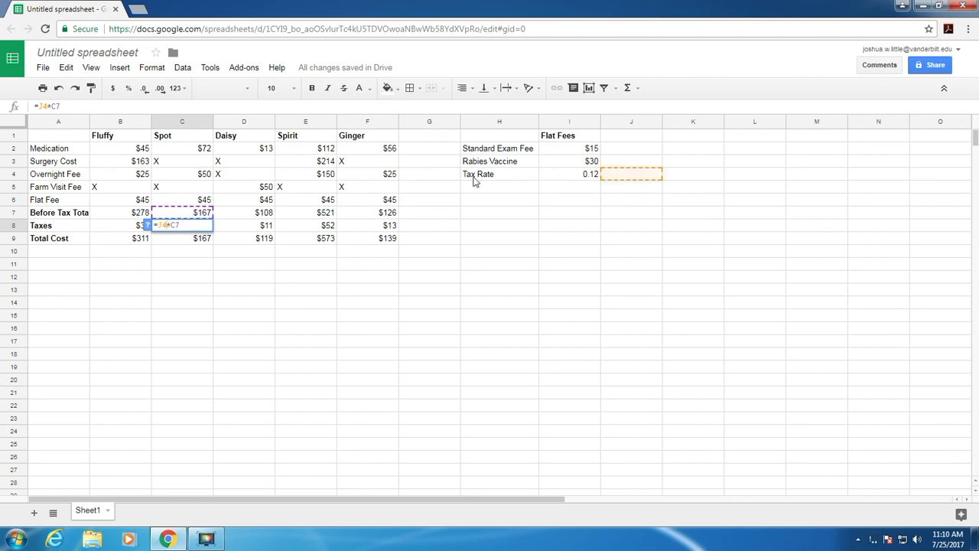
- Lock the rate as $I4 in Fluffy's tax and fill across: $33, $20, $13, $63, $15
left_click(134, 229)
double_click(109, 228)
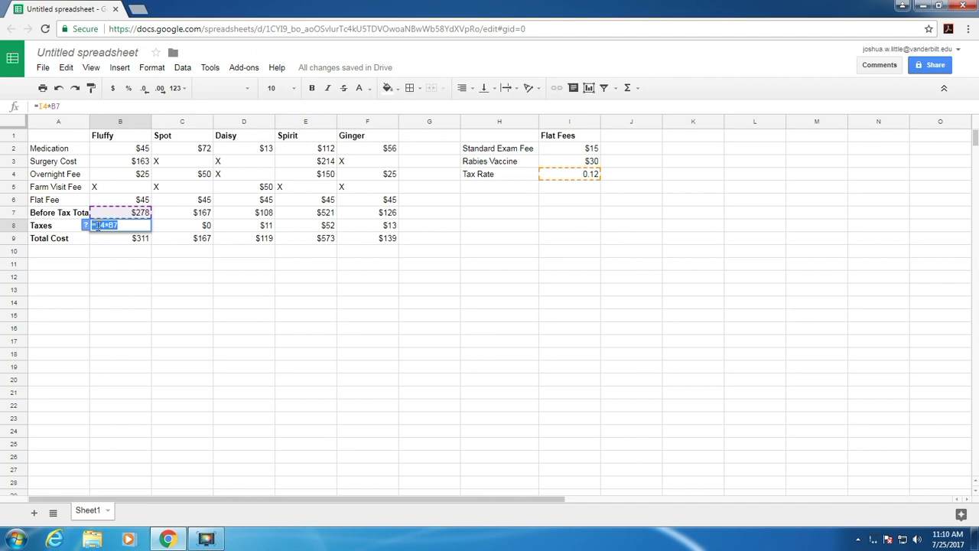
left_click(97, 227)
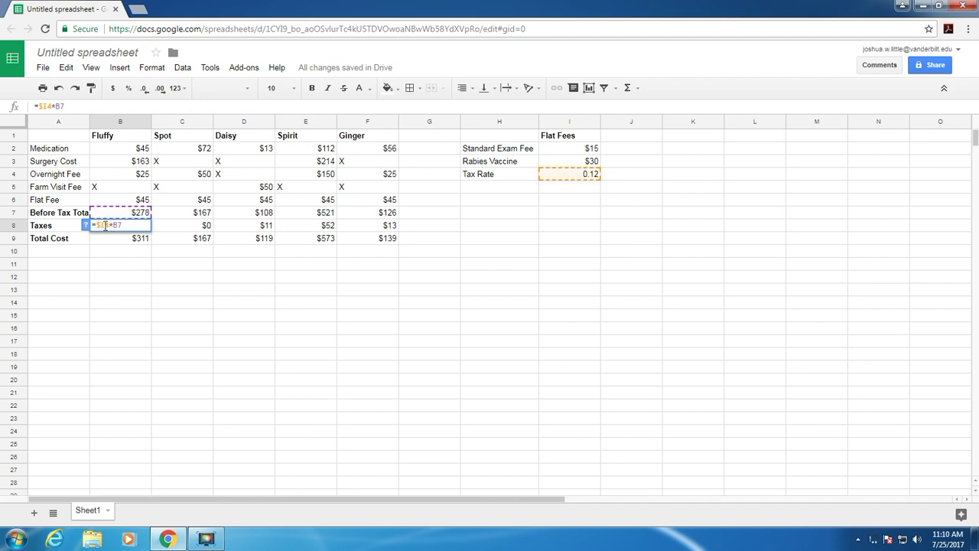
key("Return")
left_click(106, 228)
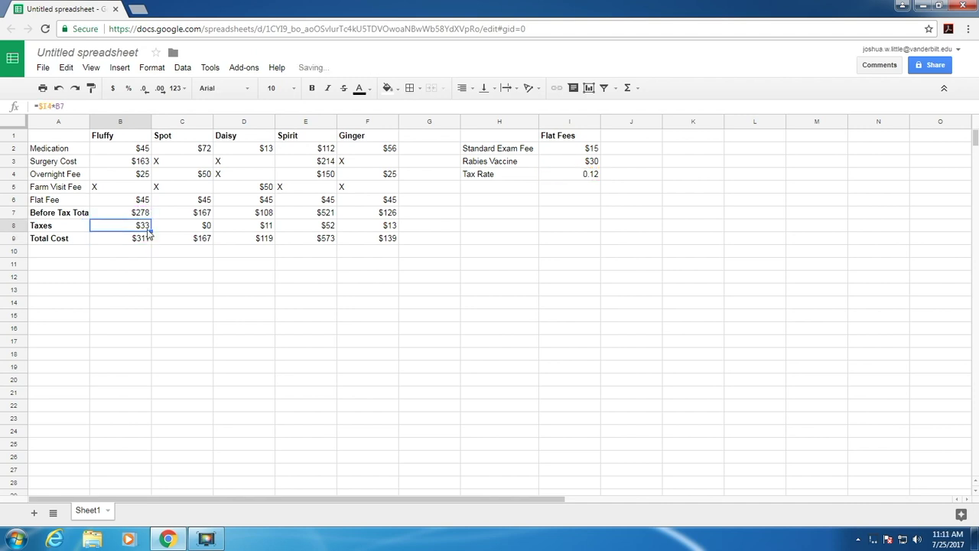
left_click_drag(151, 232, 383, 224)
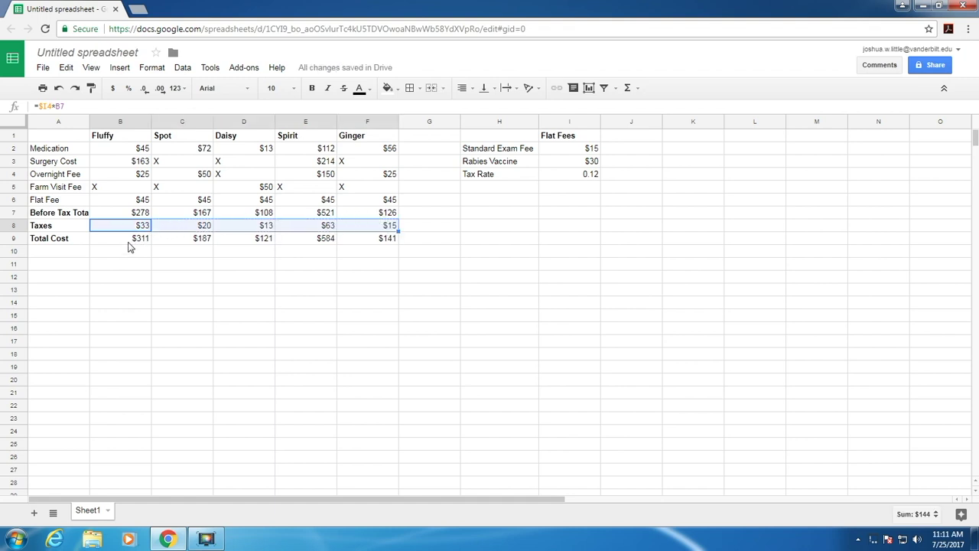
- Change I4 from 0.12 to .11, so taxes become $31, $18, $12, $57, $14
double_click(594, 171)
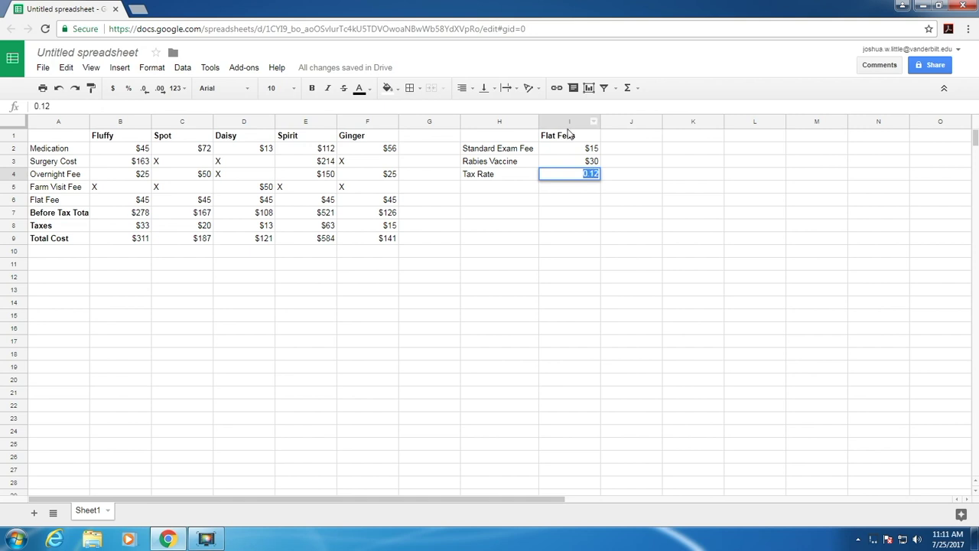
key("BackSpace")
key("Return")
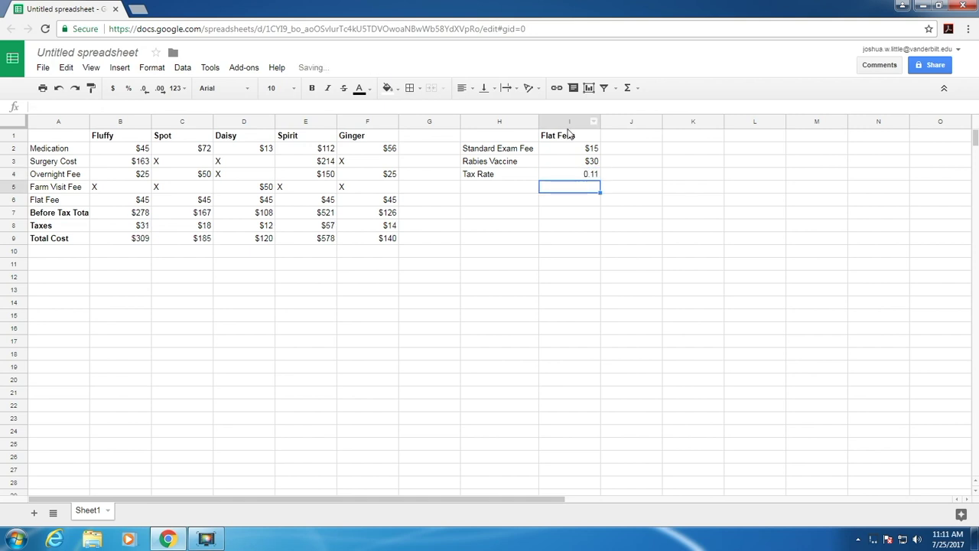